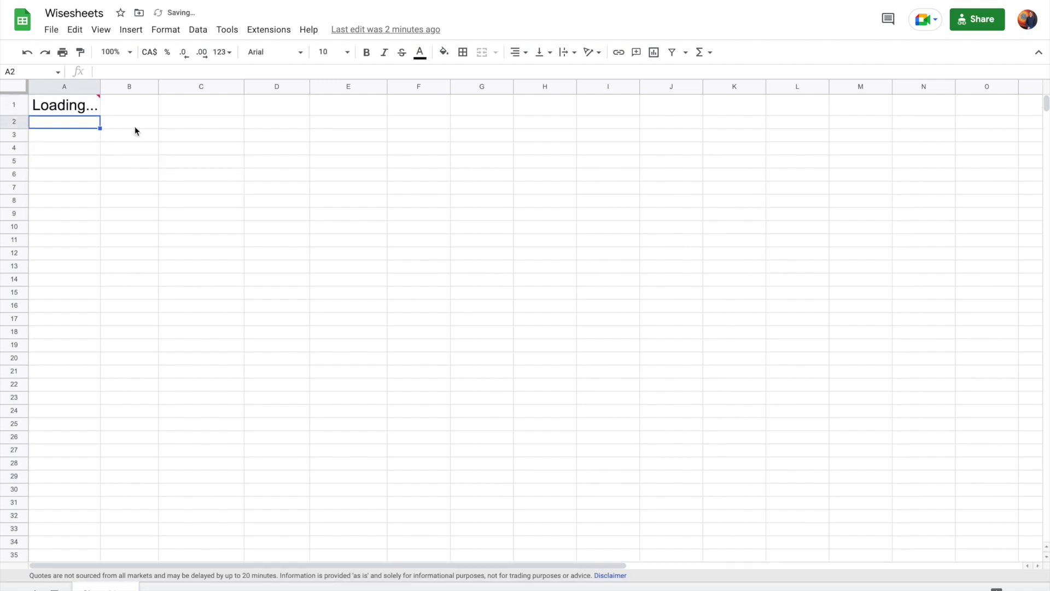
Step: Set the preview ticker to VOO and check the GOOGLEFINANCE price formula in B4
left_click(87, 105)
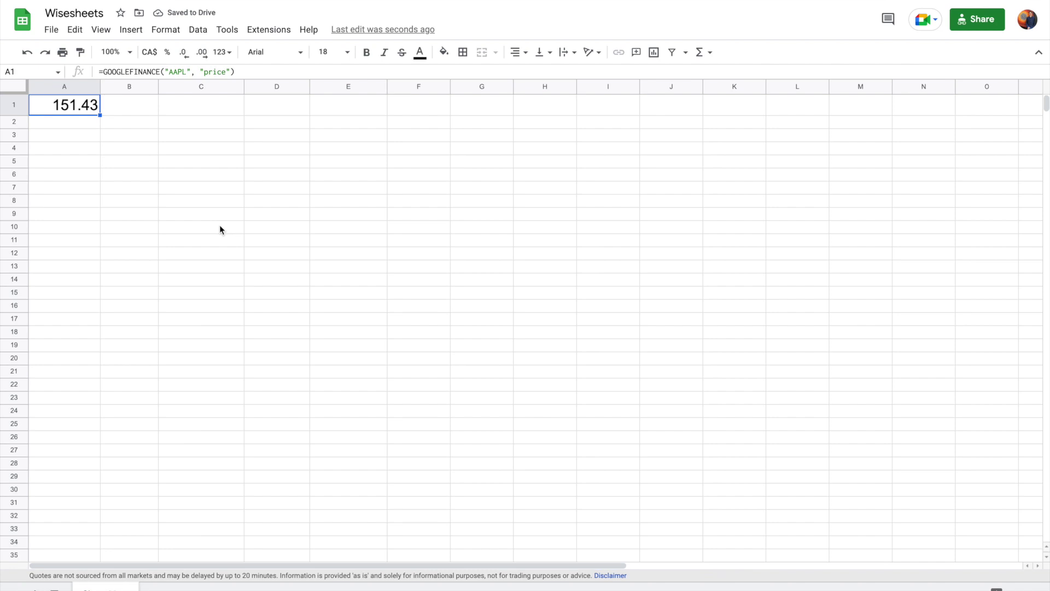
type("VOO")
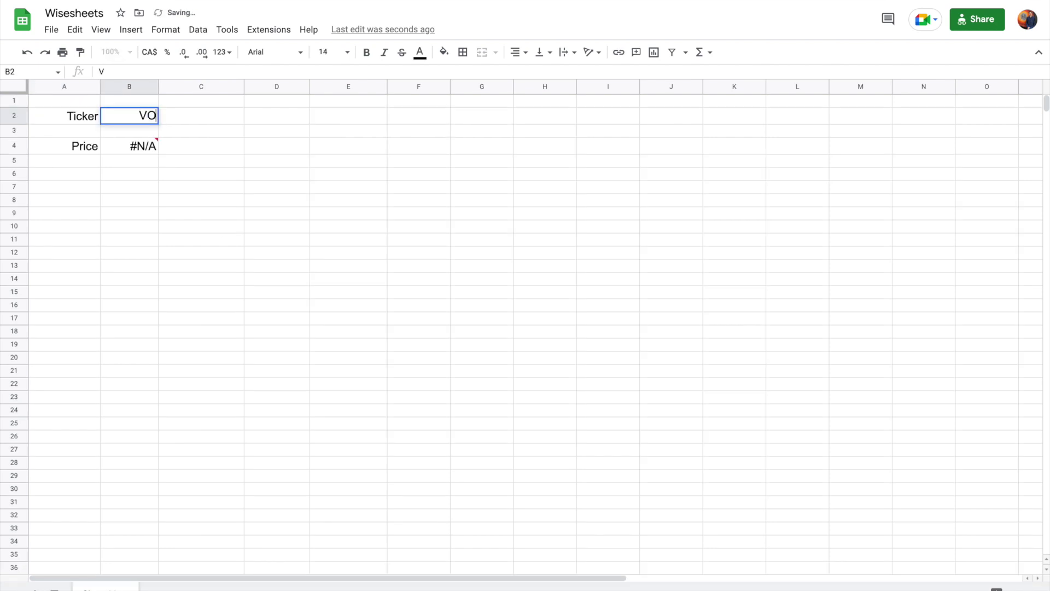
key("Return")
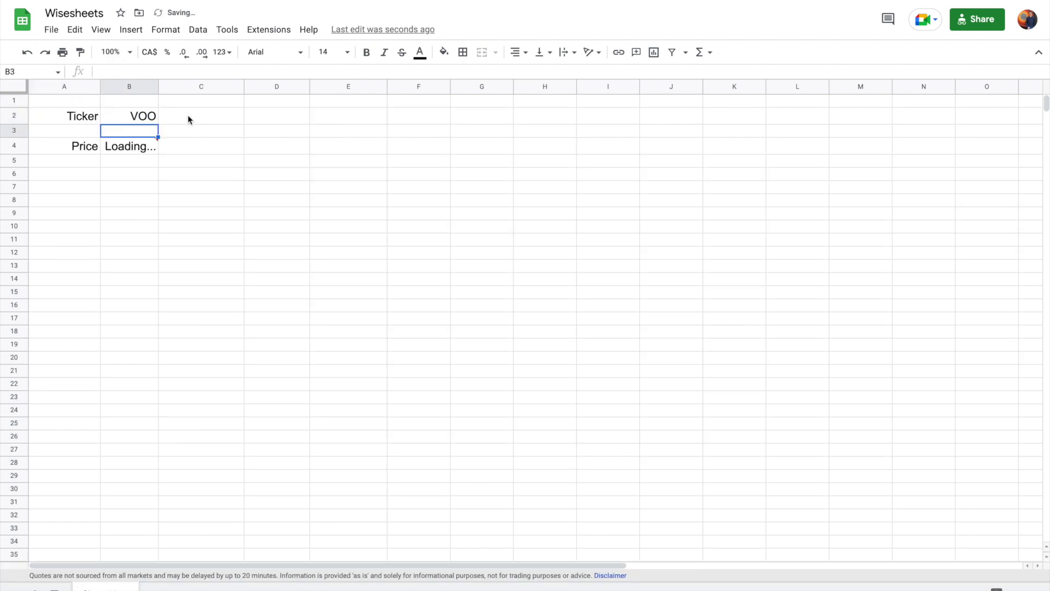
left_click(143, 147)
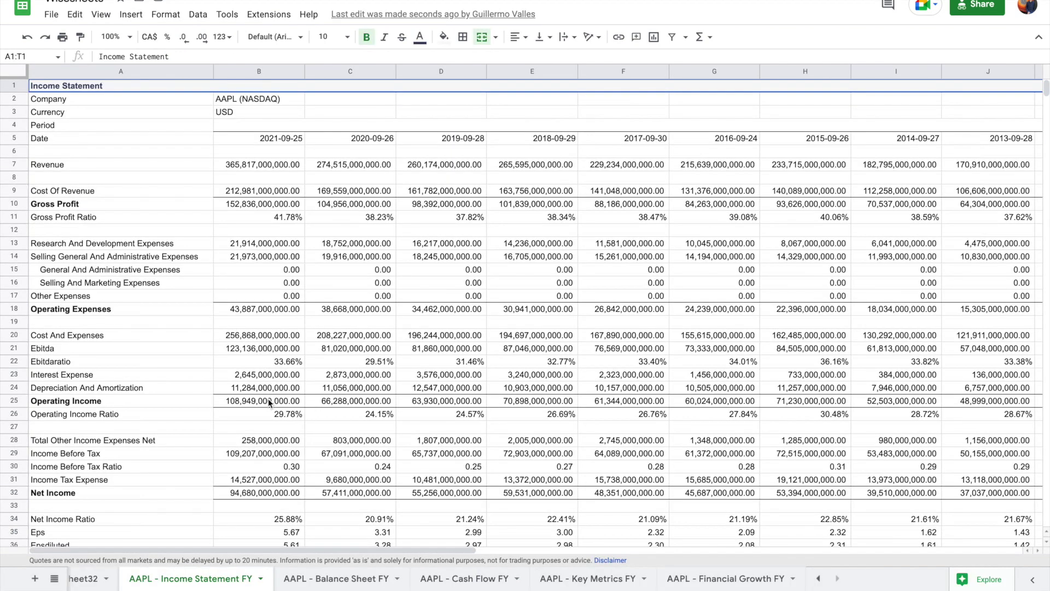
scroll(268, 400, "down", 4)
scroll(268, 399, "up", 5)
Step: Switch to the AAPL - Balance Sheet FY tab and scroll through its figures
mouse_move(301, 549)
left_mouse_down()
mouse_move(769, 548)
mouse_move(290, 550)
left_mouse_up()
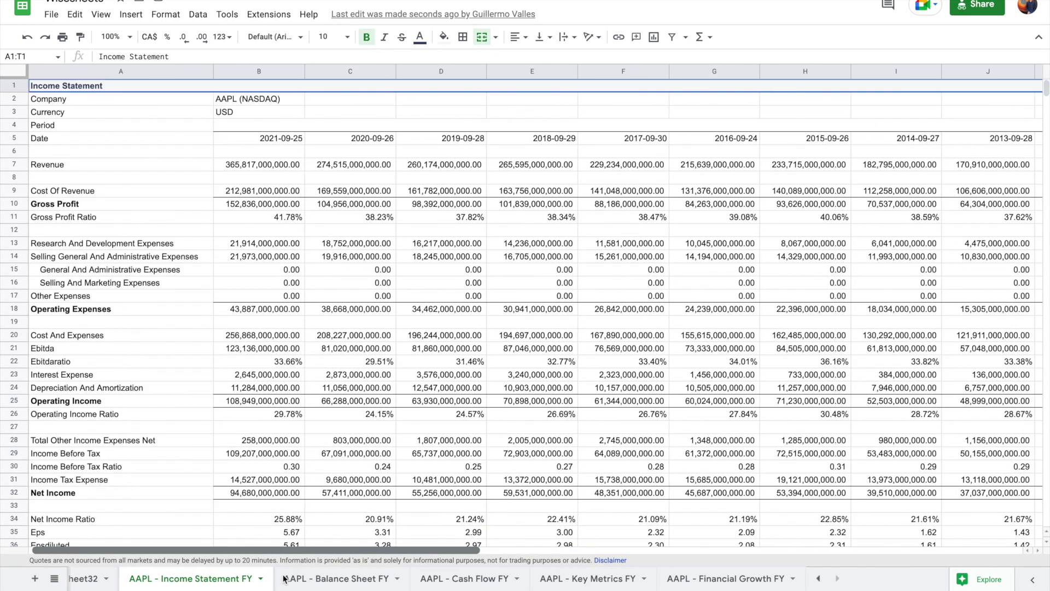
left_click(284, 578)
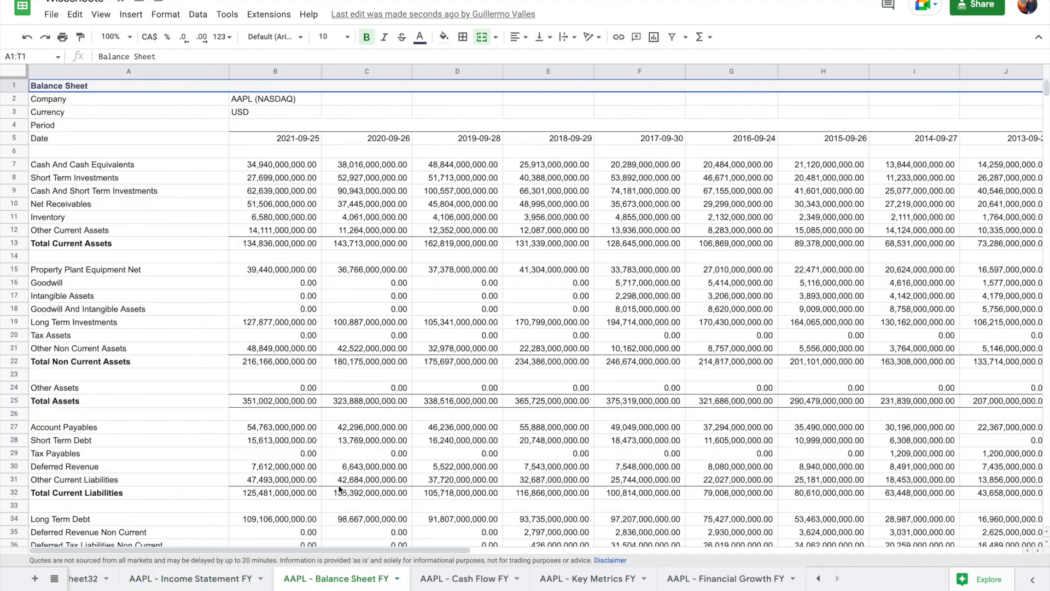
scroll(339, 489, "down", 8)
scroll(339, 489, "up", 3)
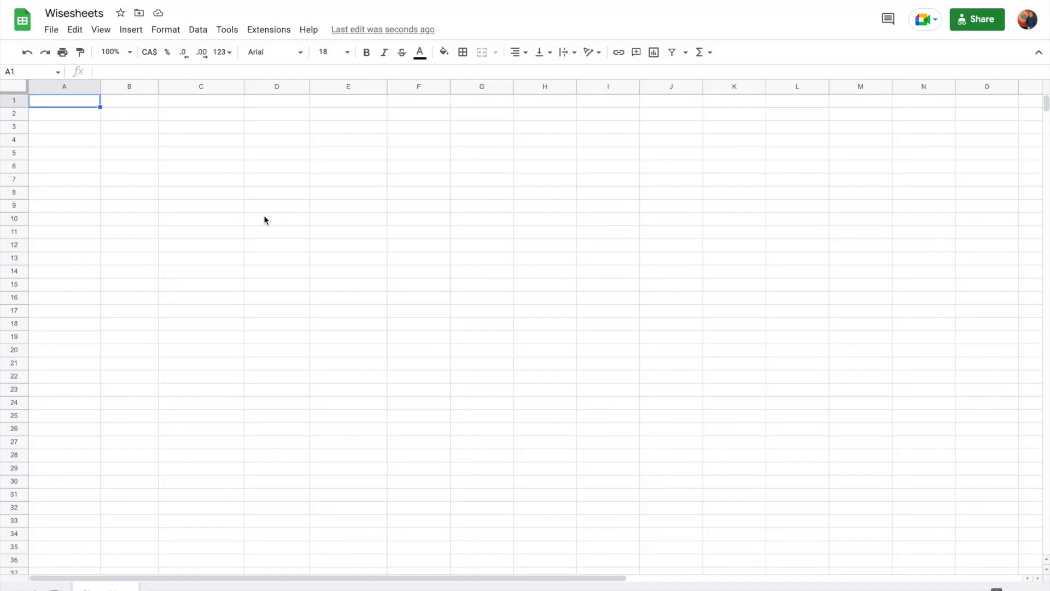
Step: Enter =GOOGLEFINANCE("AAPL", "price") in A1, fixing the misspelled attribute, to show 151.43
type("=")
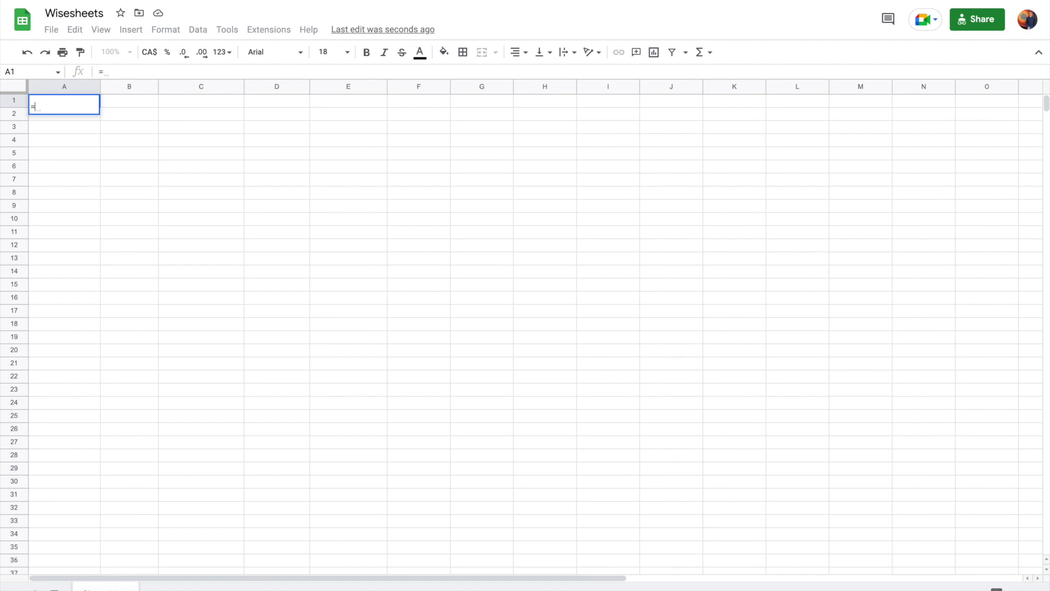
type("goo")
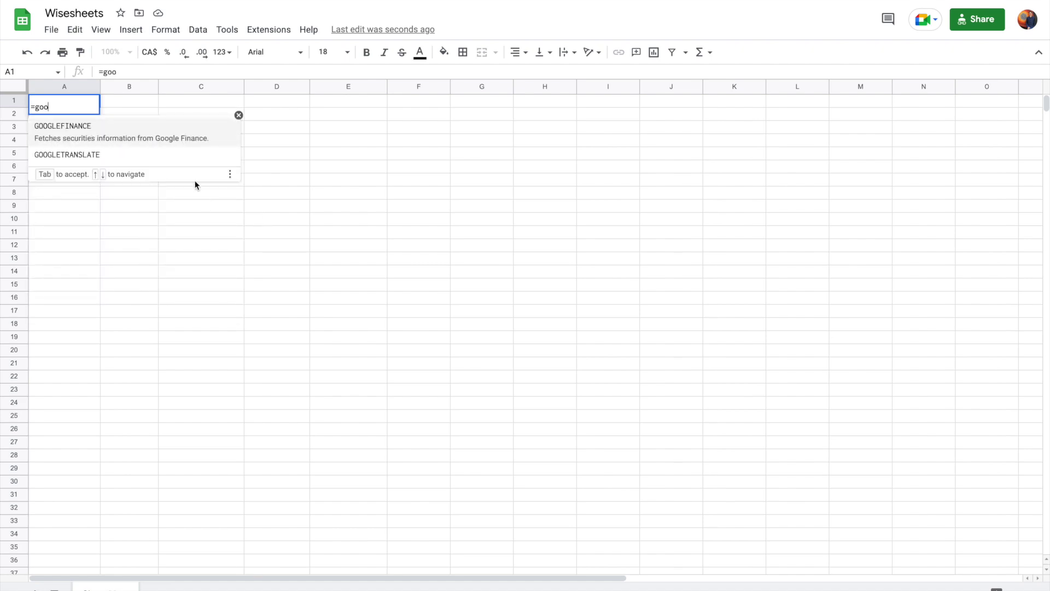
left_click(133, 133)
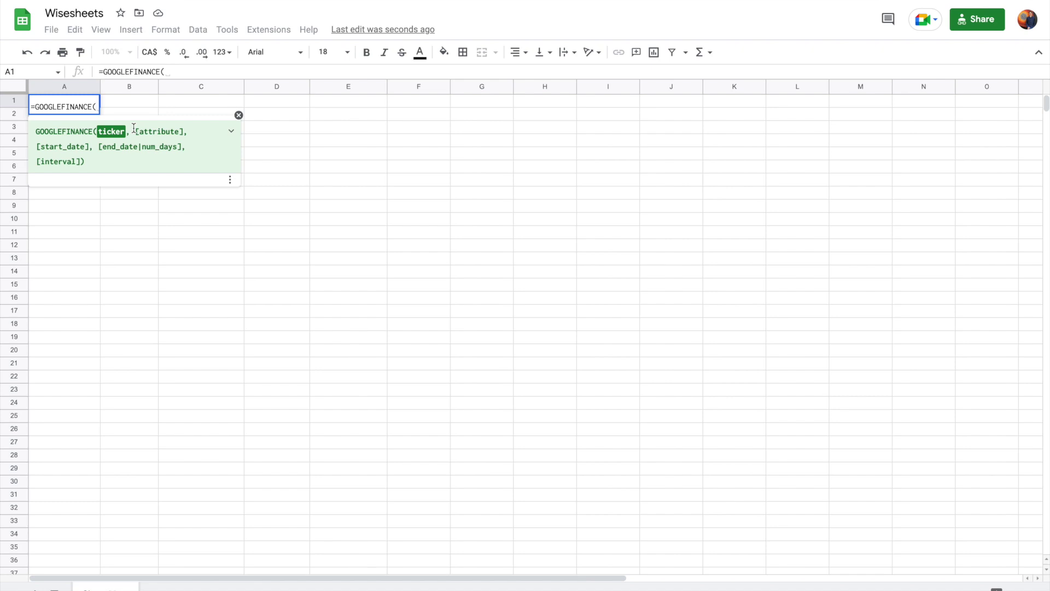
type("\"")
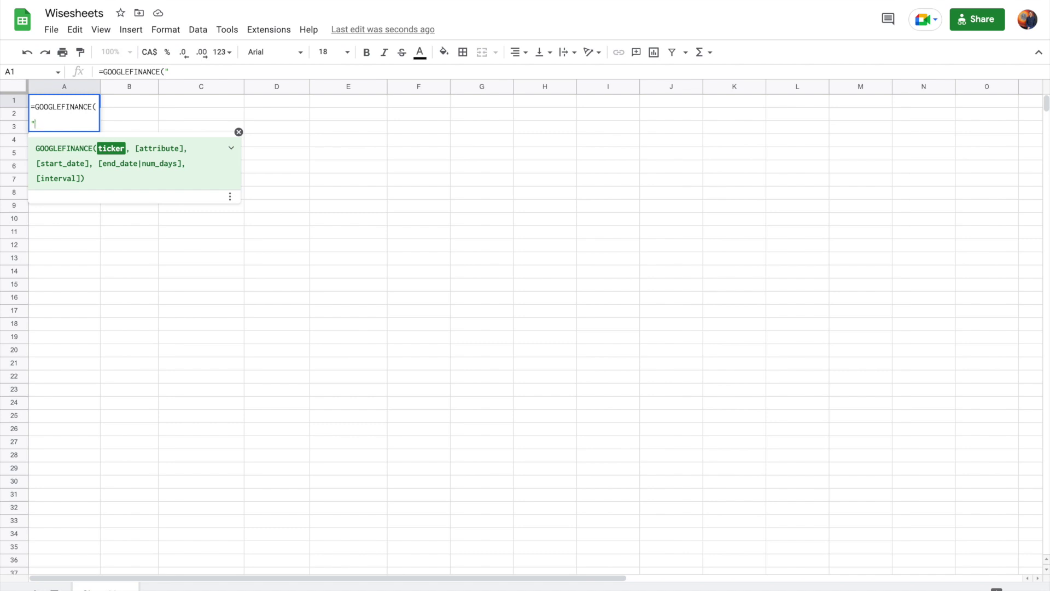
type("AAPL\", ")
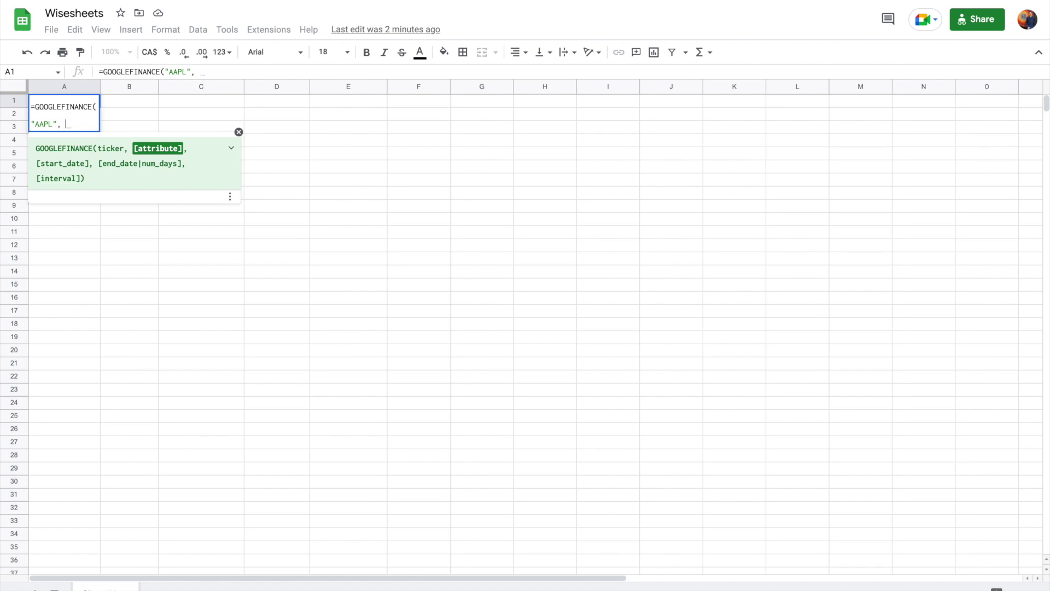
type("\"rpice")
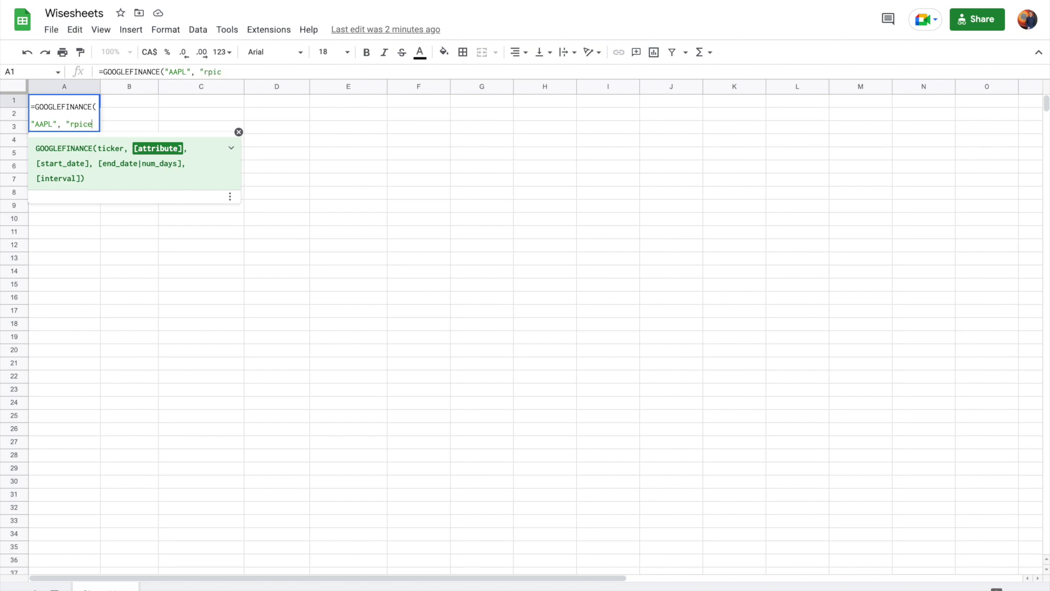
key("BackSpace")
key("BackSpace")
key("BackSpace")
key("BackSpace")
key("BackSpace")
type("price\")")
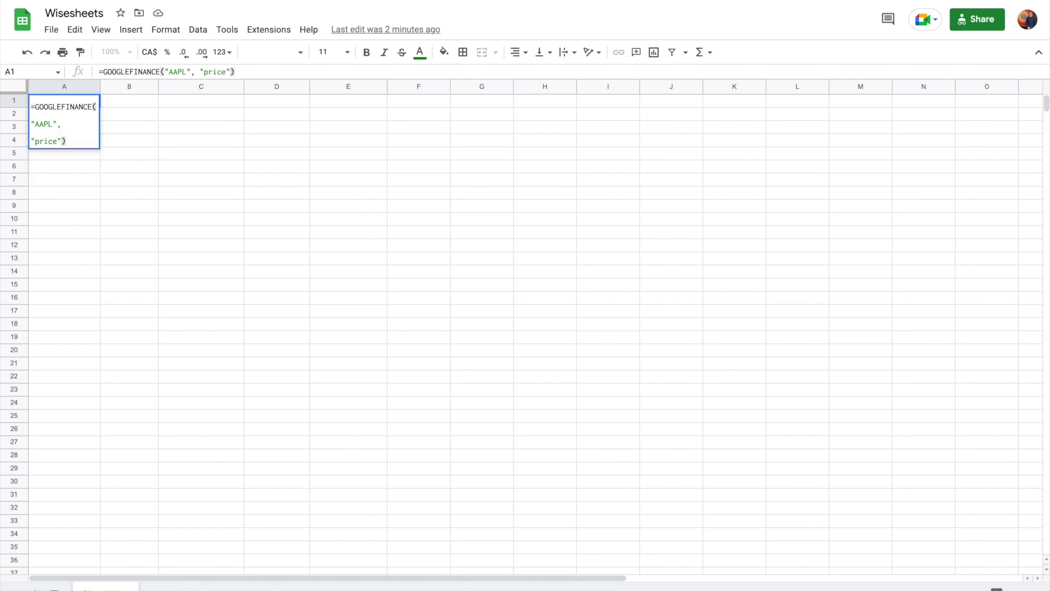
key("Return")
left_click(87, 105)
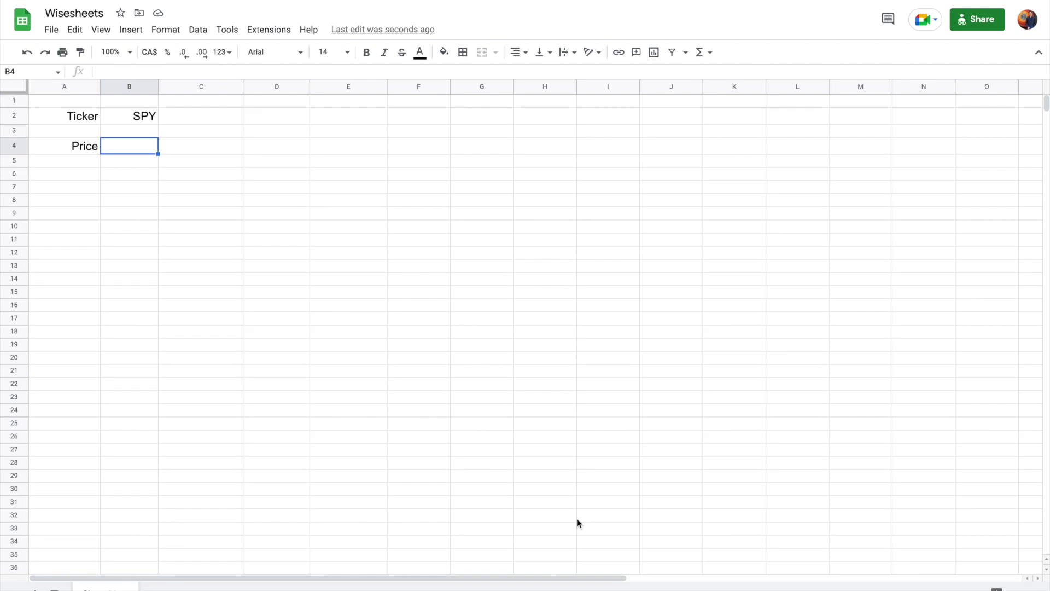
Step: Enter =GOOGLEFINANCE(B2,A4) in B4, referencing the ticker cell and the Price label
type("=")
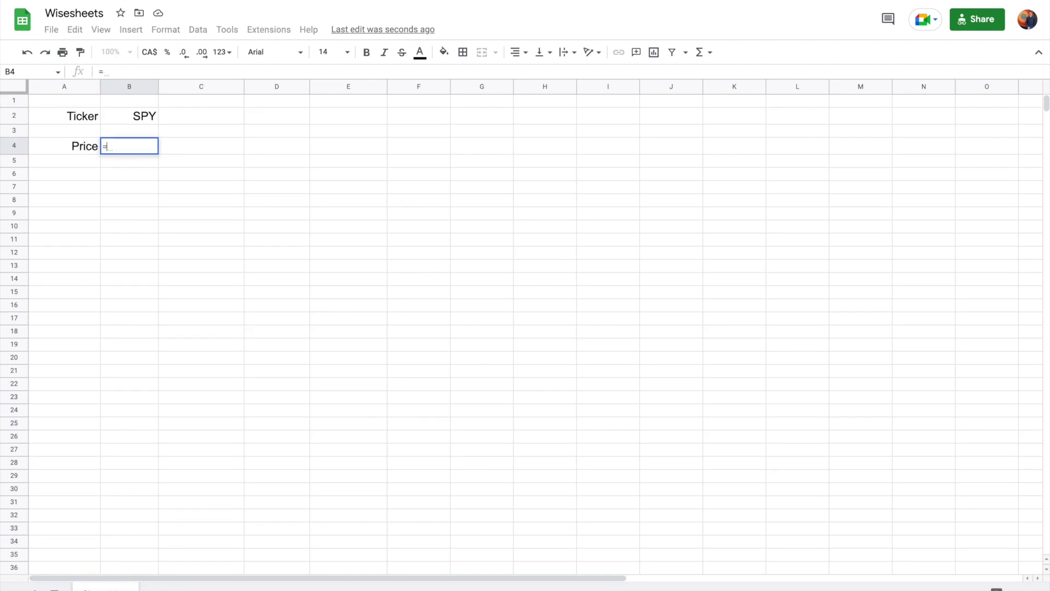
type("goog")
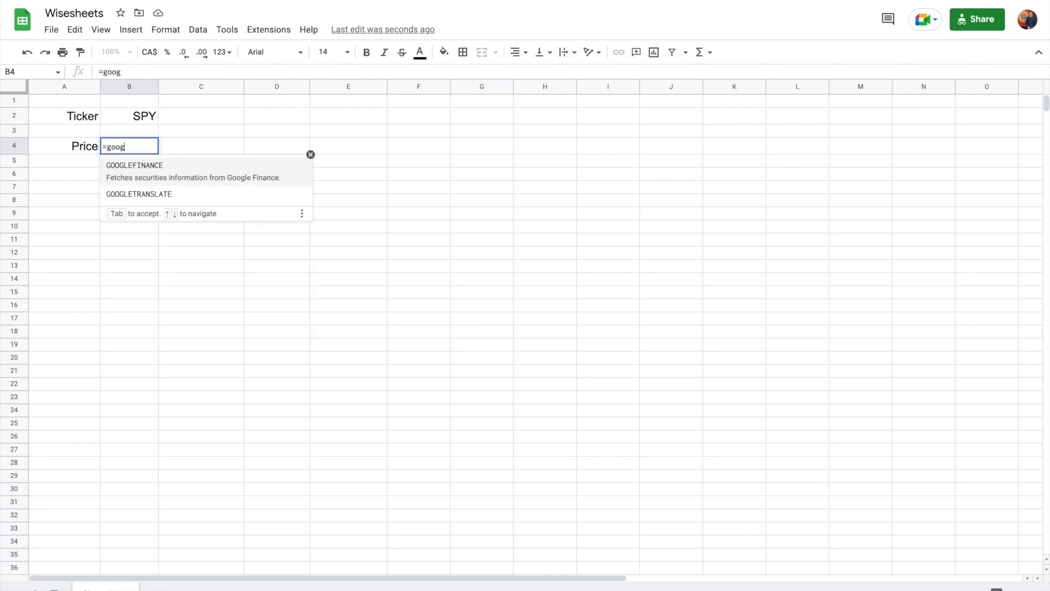
left_click(192, 170)
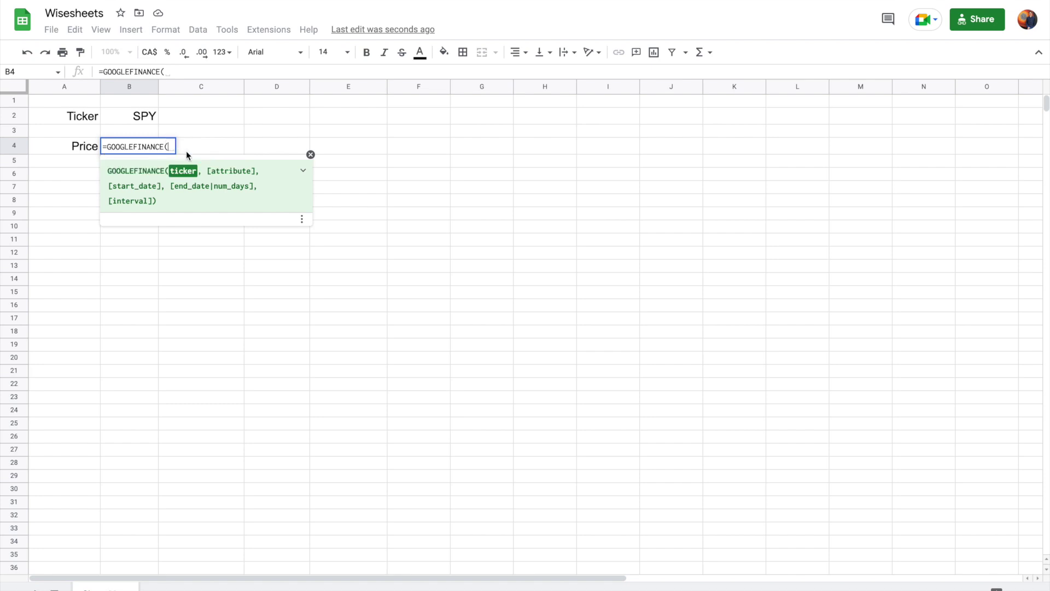
left_click(140, 120)
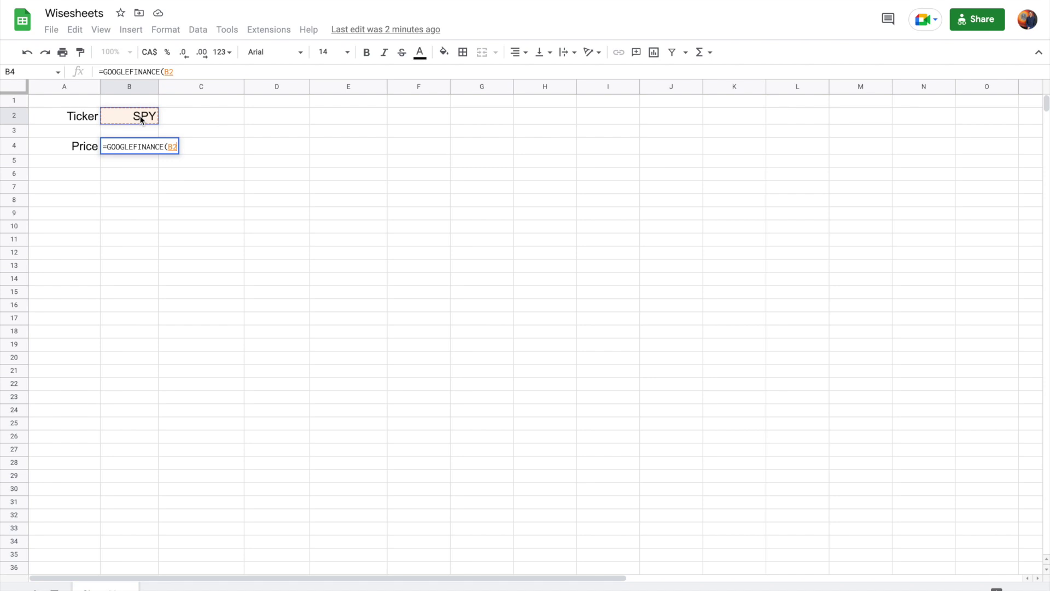
type(",")
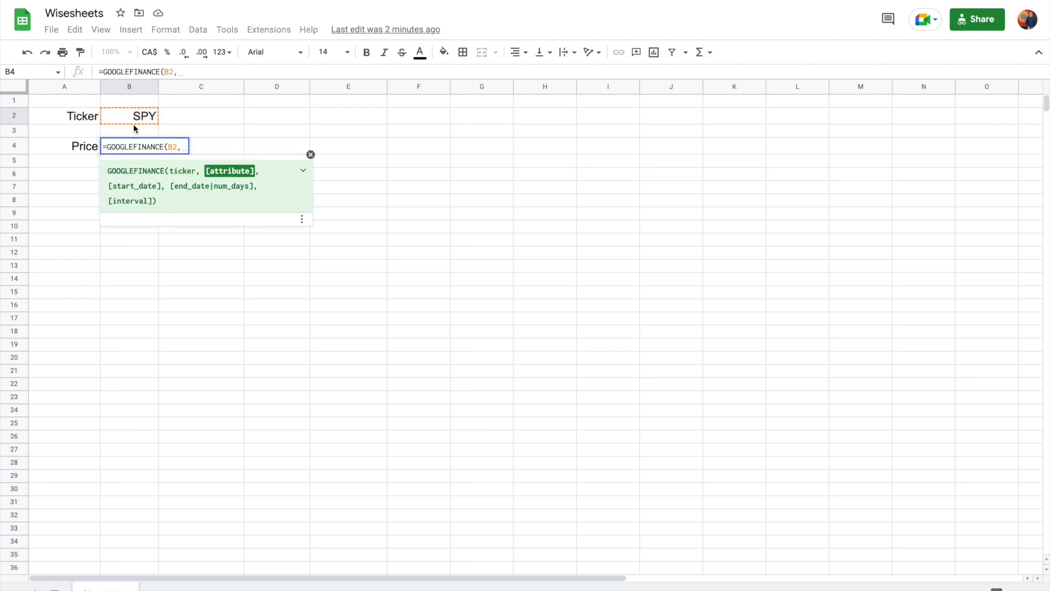
left_click(86, 151)
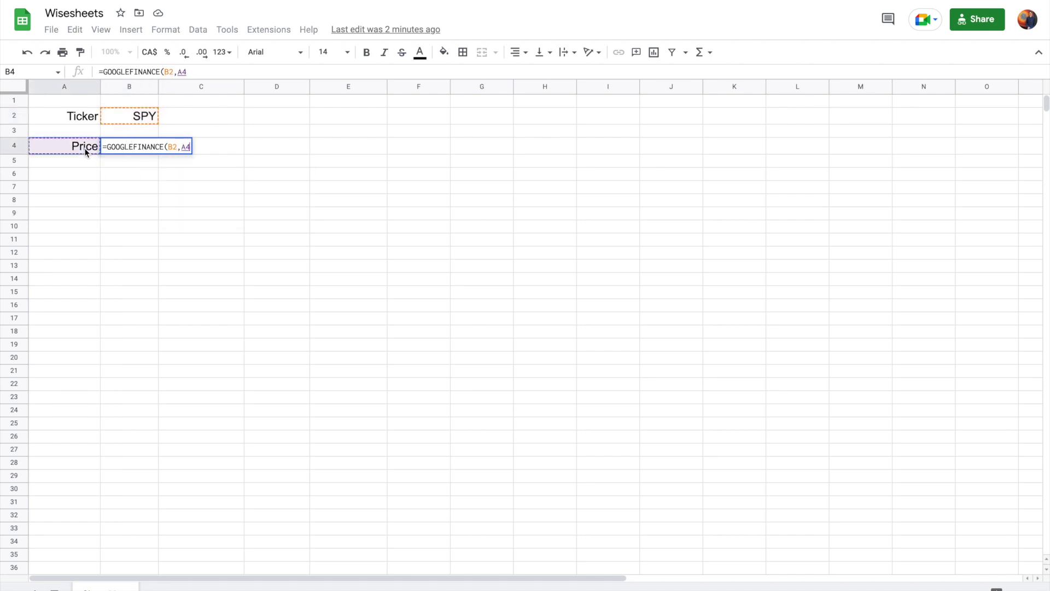
type(")")
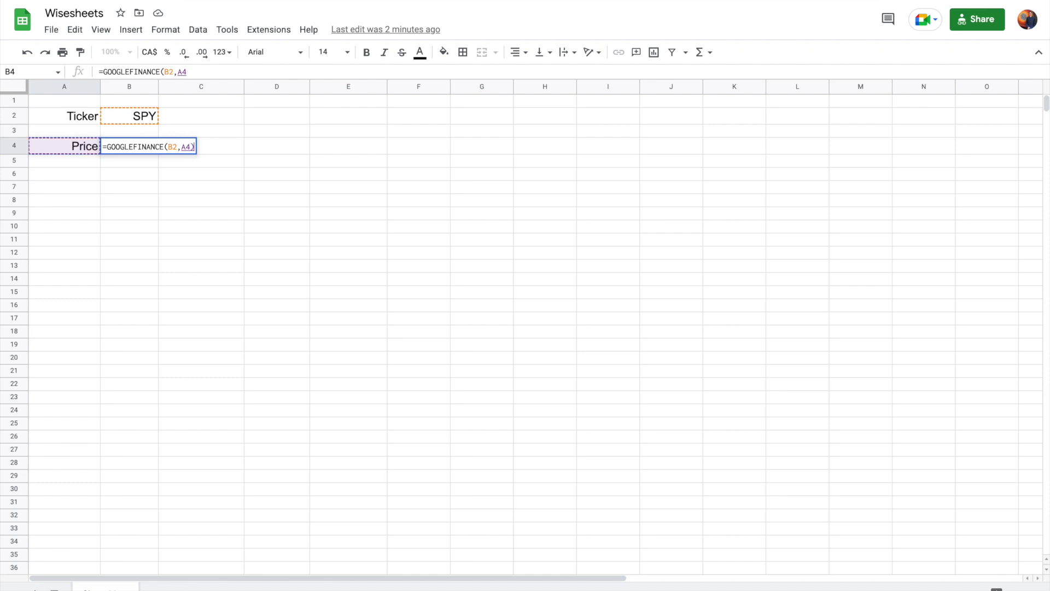
key("Return")
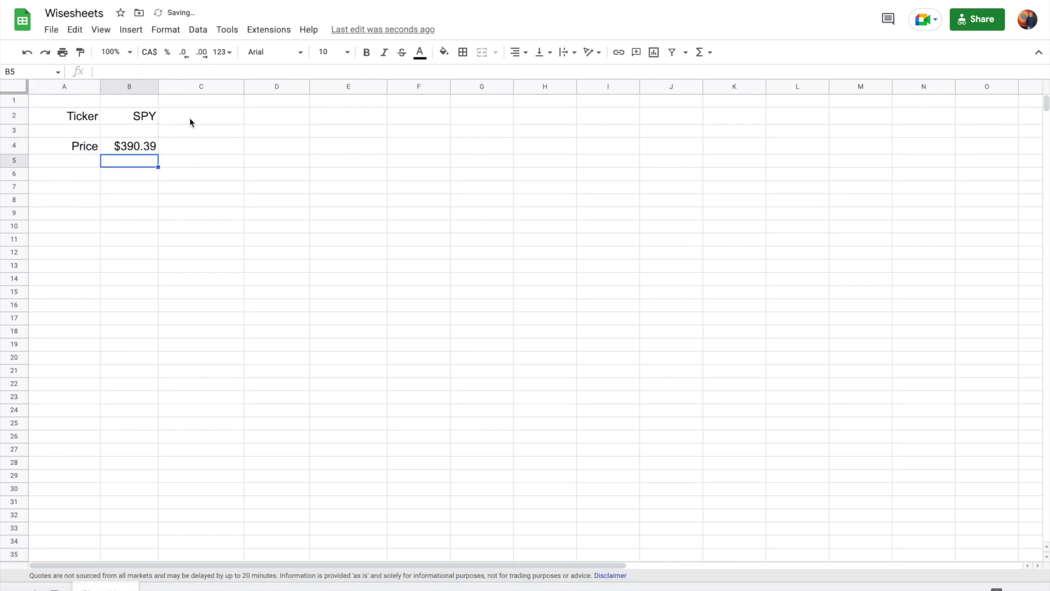
left_click(132, 149)
Step: Replace the SPY ticker in B2 with VOO so B4 shows $358.87
left_click(145, 120)
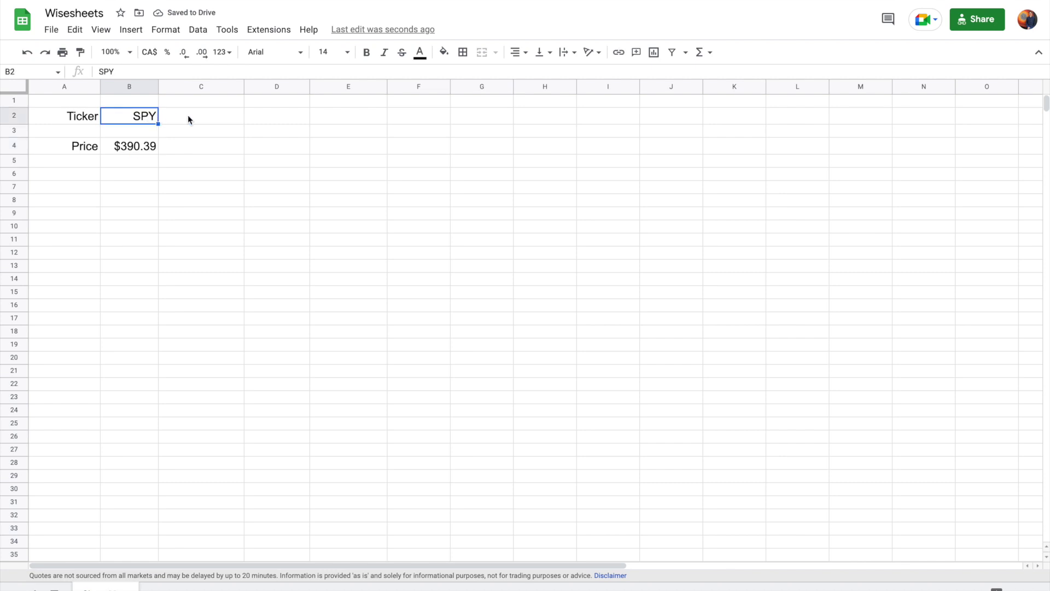
key("Delete")
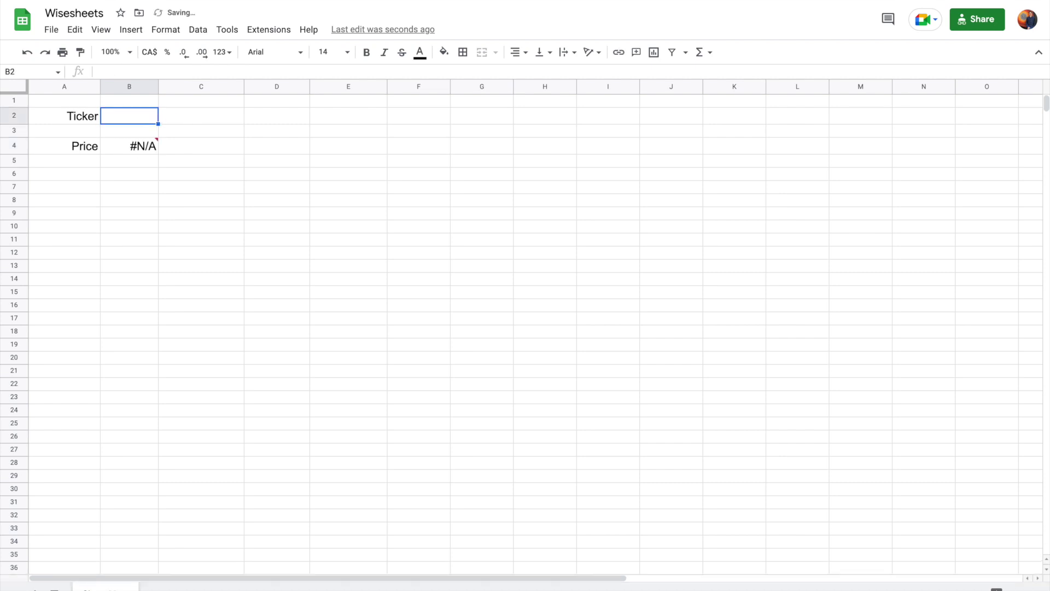
type("VOO")
key("Return")
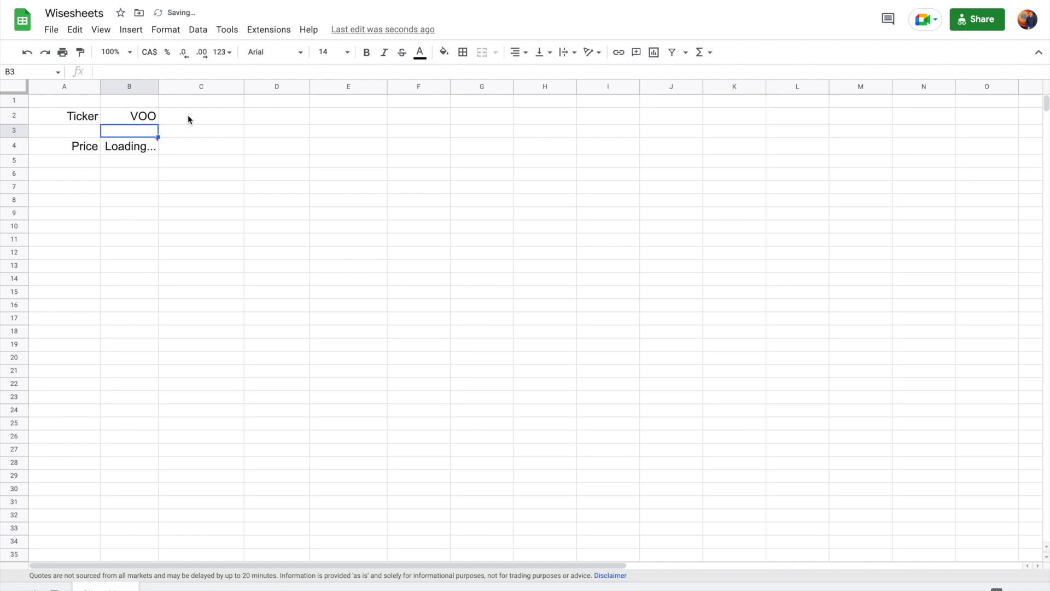
left_click(144, 147)
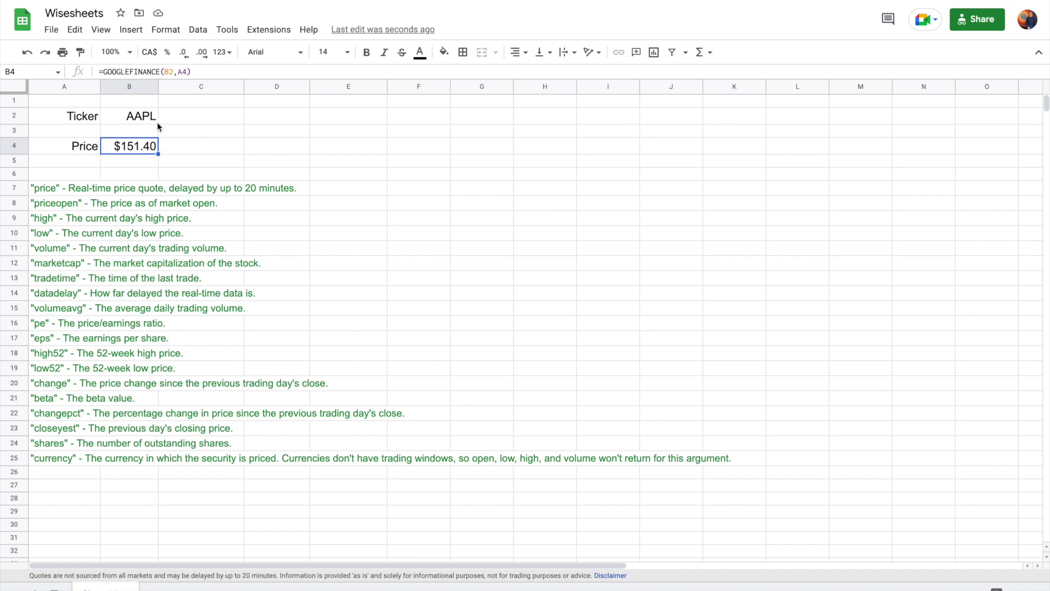
Step: Recommit B4's =GOOGLEFINANCE(B2,A4) formula so AAPL's price refreshes to $151.51
left_click(202, 70)
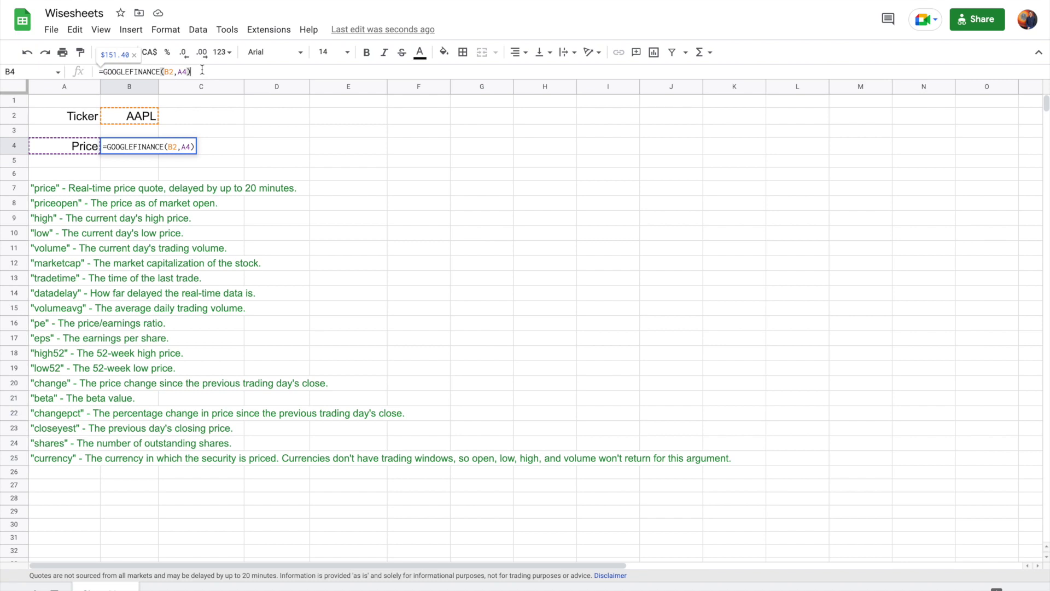
key("Return")
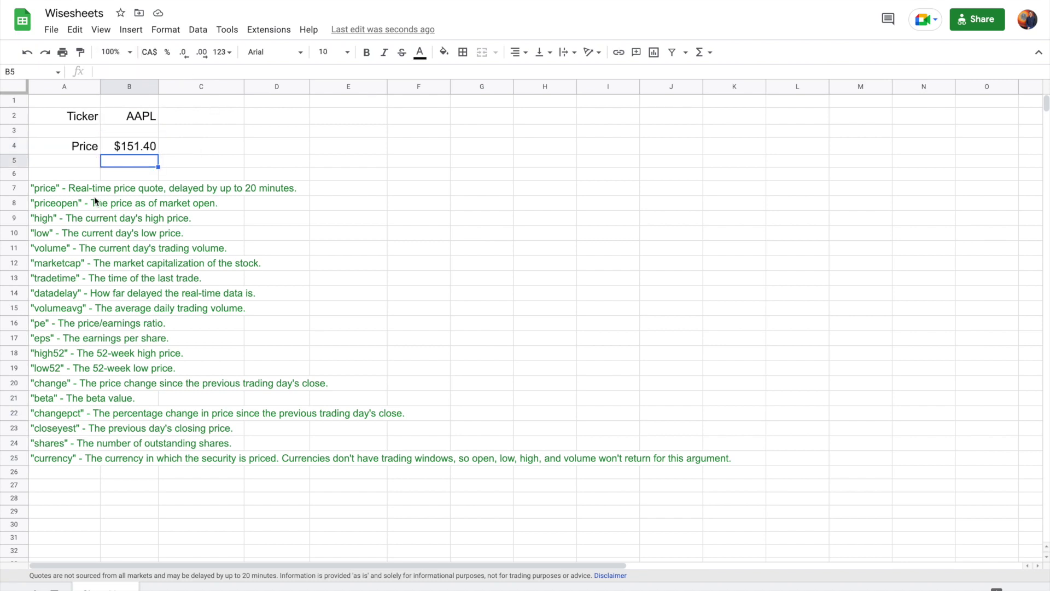
left_click_drag(54, 188, 50, 461)
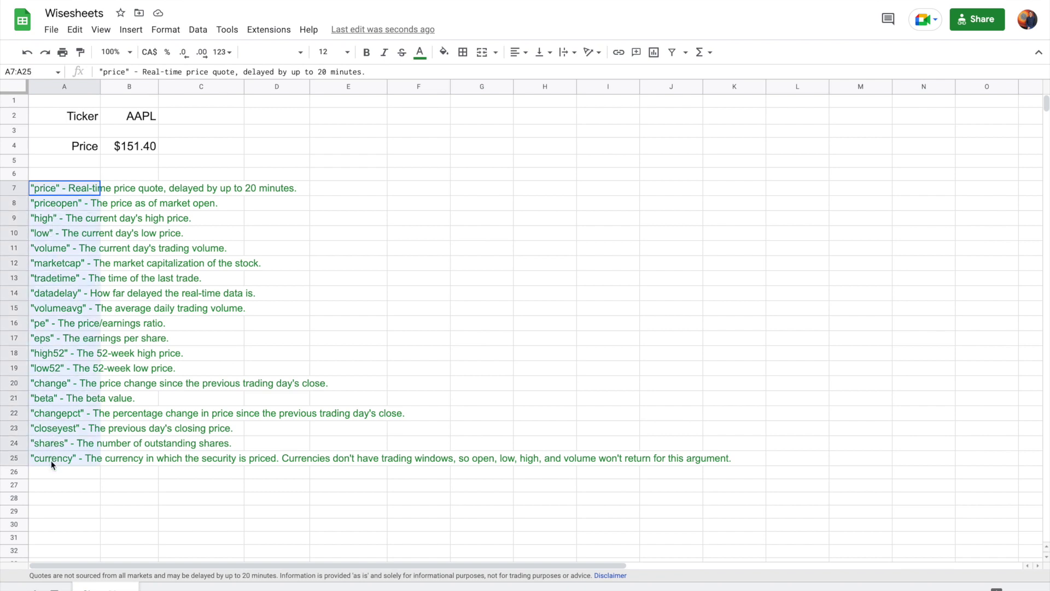
left_click(44, 492)
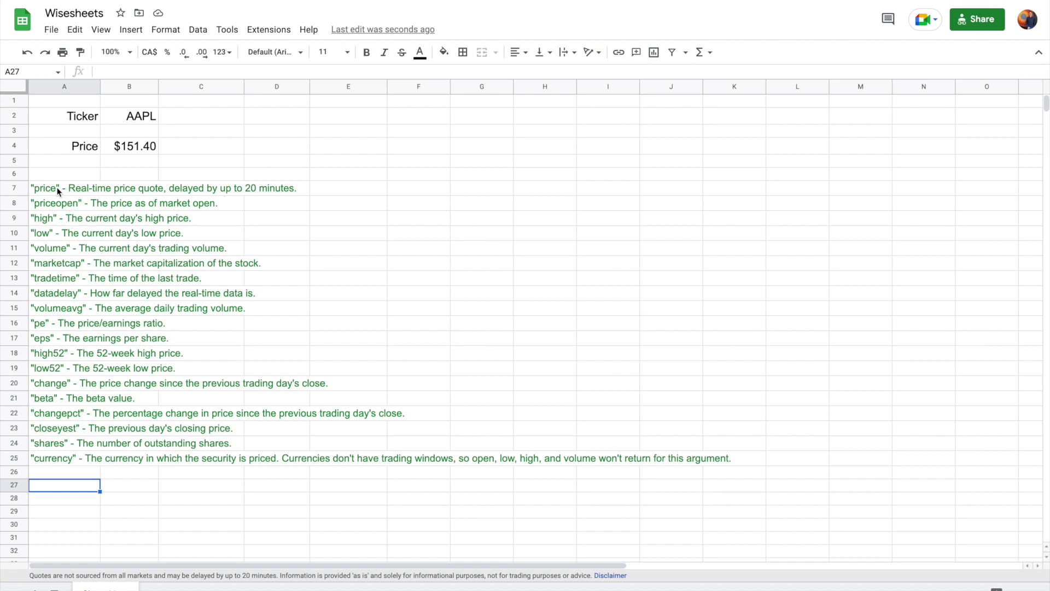
left_click(137, 145)
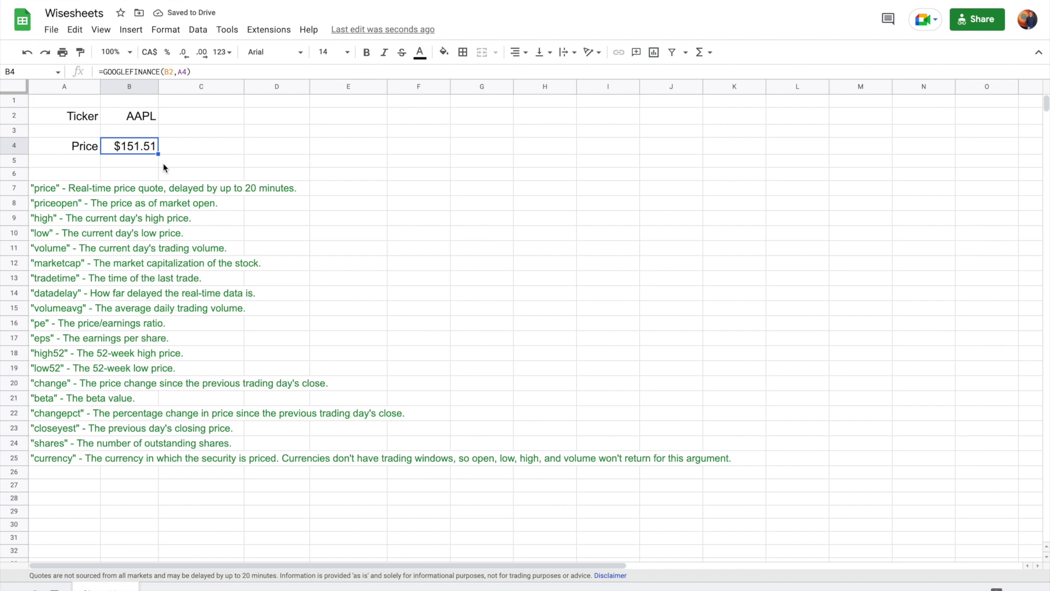
left_click(85, 149)
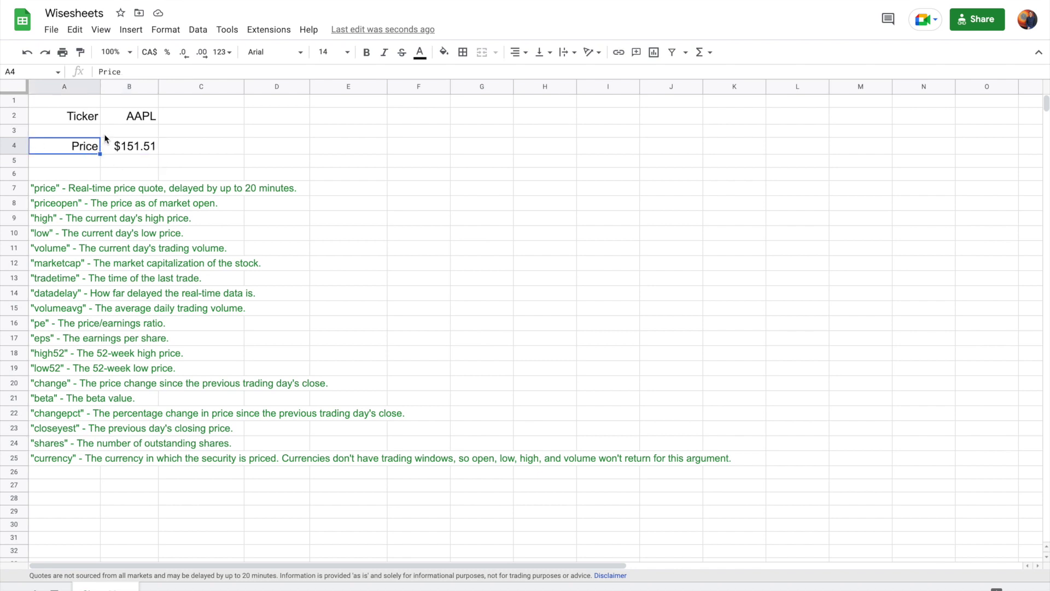
Step: Replace the Price label in A4 with PE
key("Delete")
type("PE")
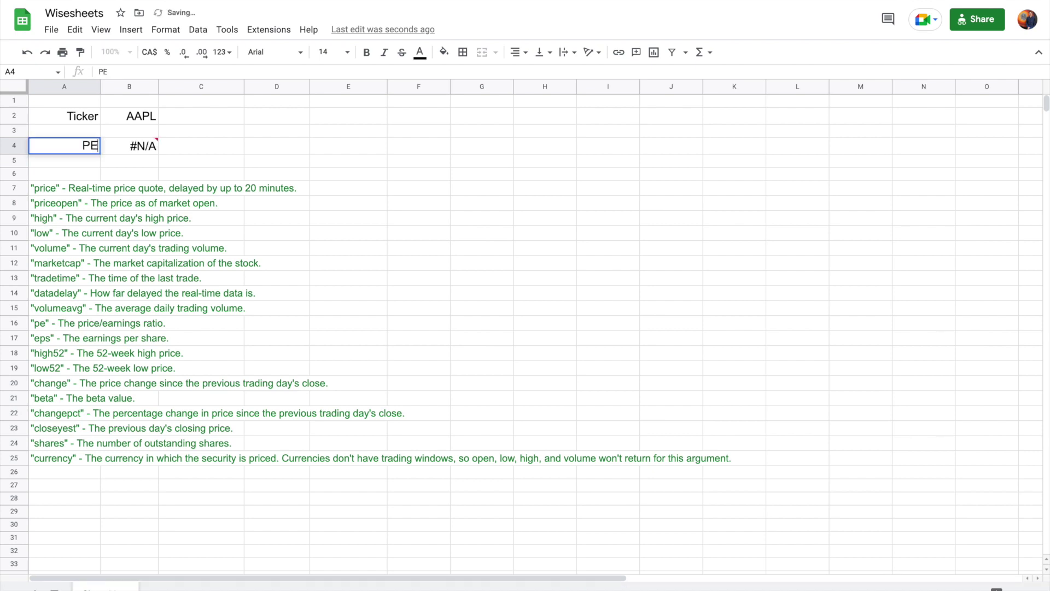
key("Return")
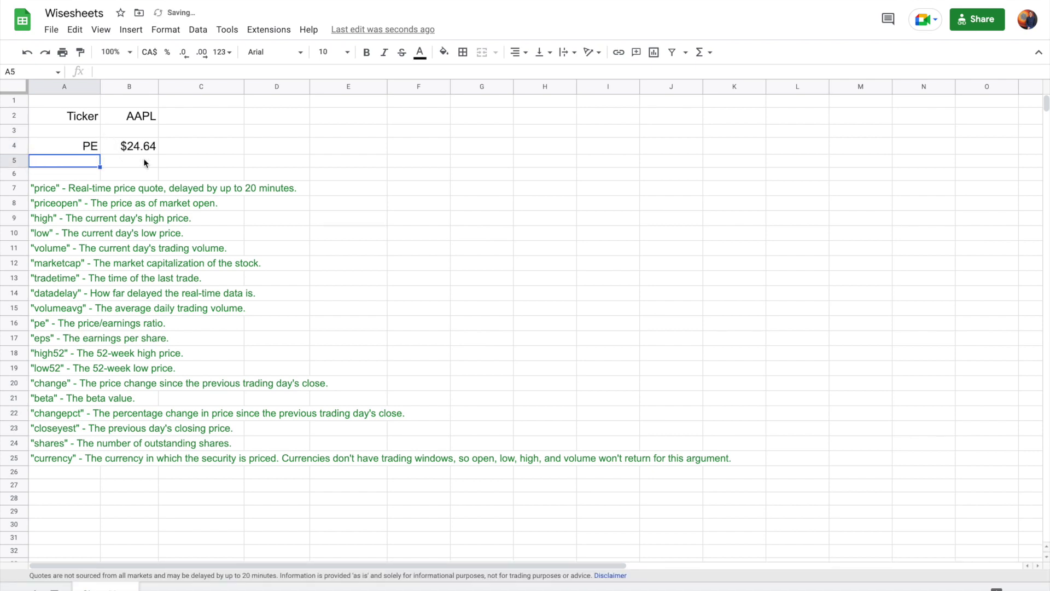
left_click(144, 162)
left_click(149, 151)
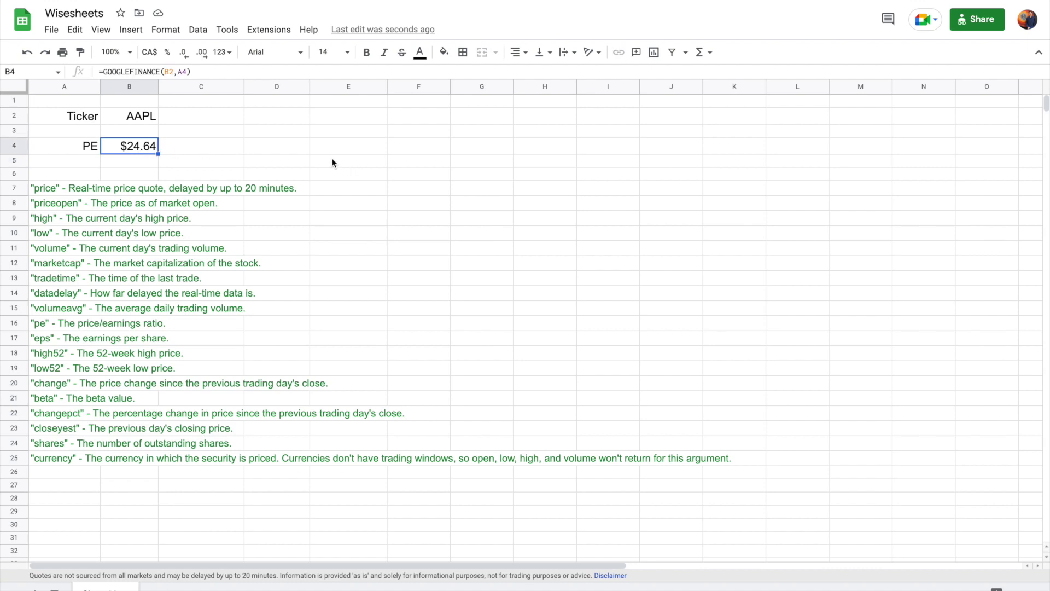
Step: Recommit B4's formula to show AAPL's P/E of 24.64, then open a new browser tab
left_click(173, 69)
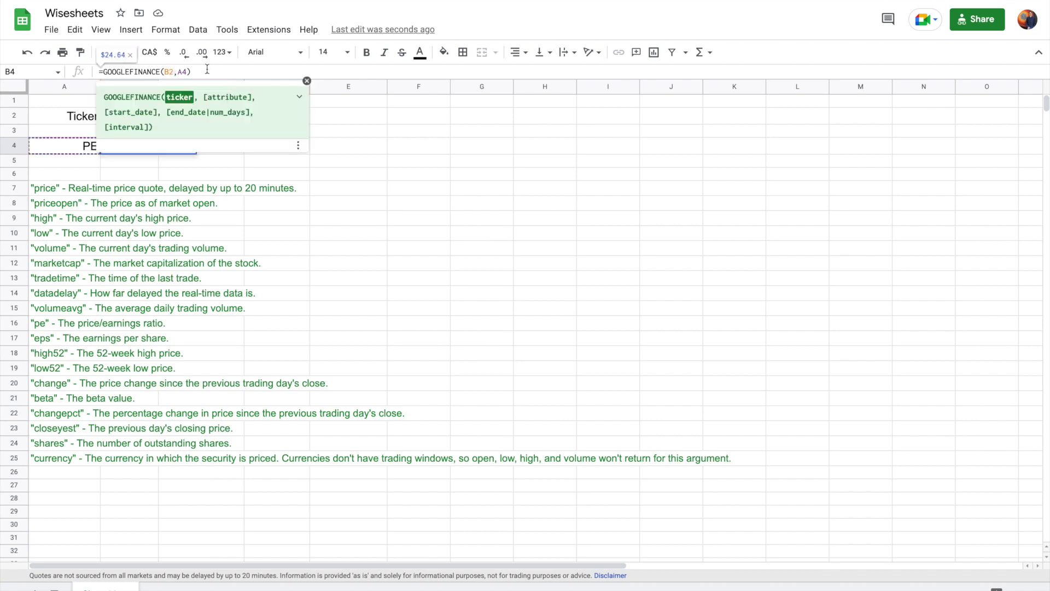
left_click(208, 70)
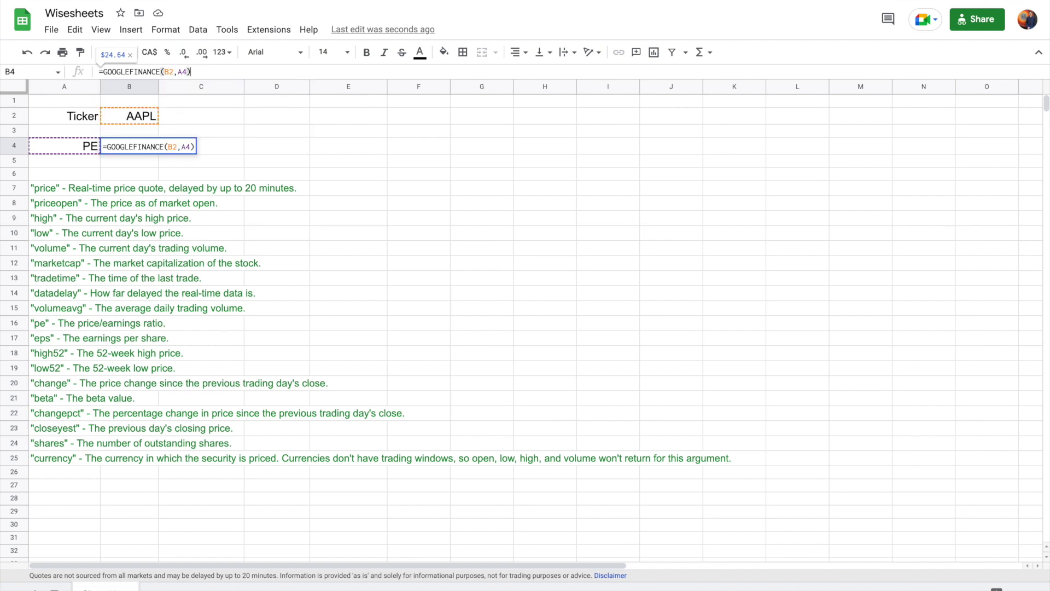
key("Return")
left_click(136, 146)
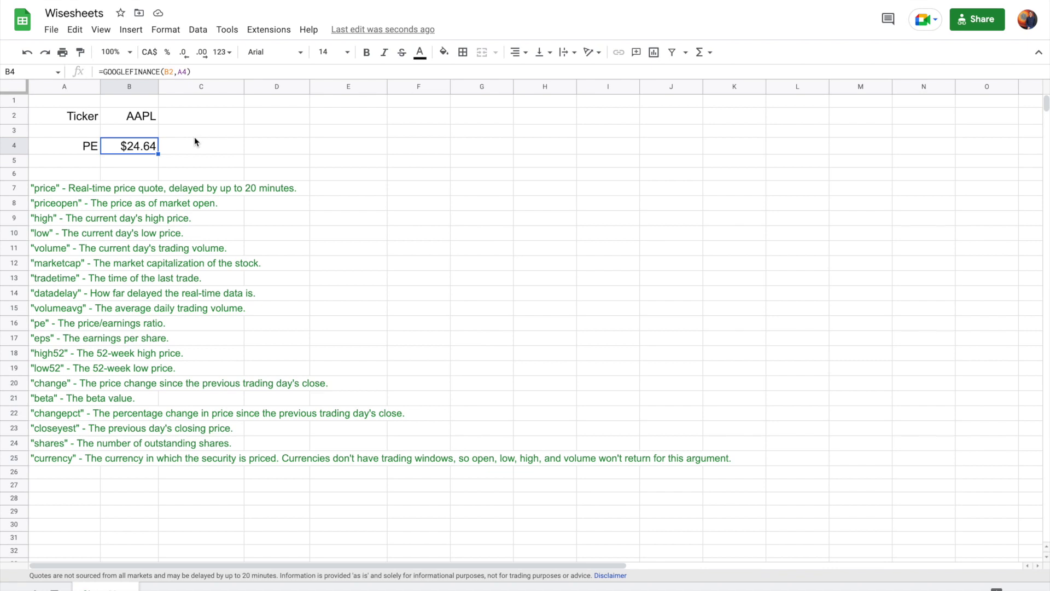
key("super+t")
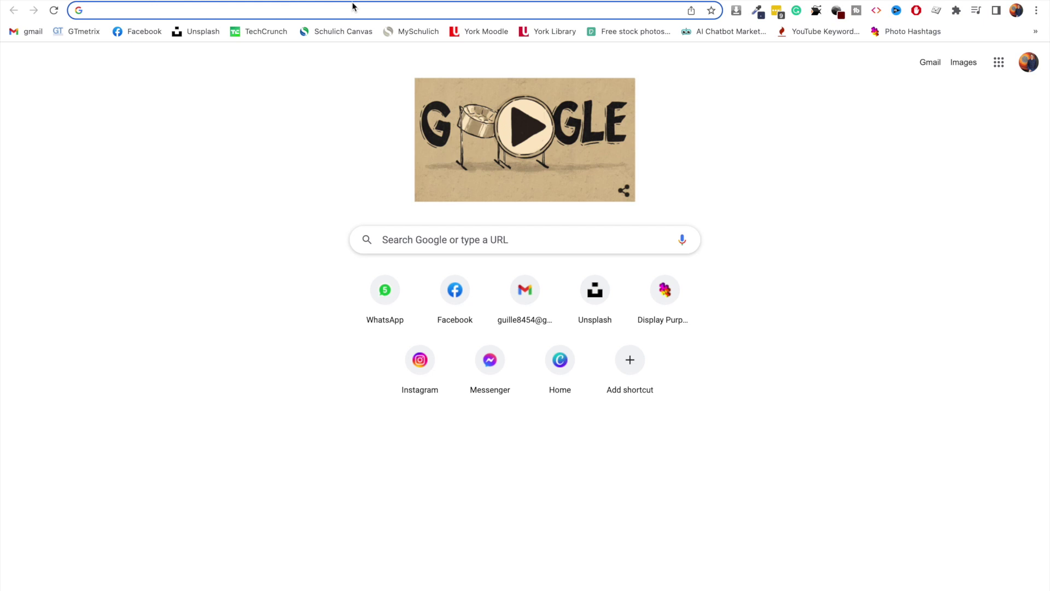
Step: Search Google for 'telus stock' and select the TSE: T ticker
type("telu")
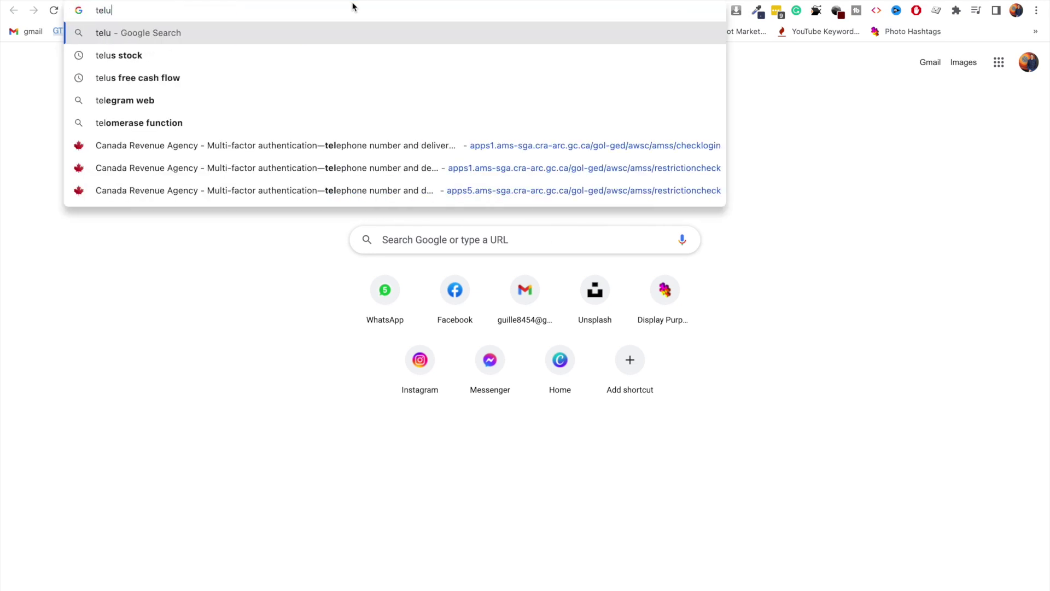
type("s stock")
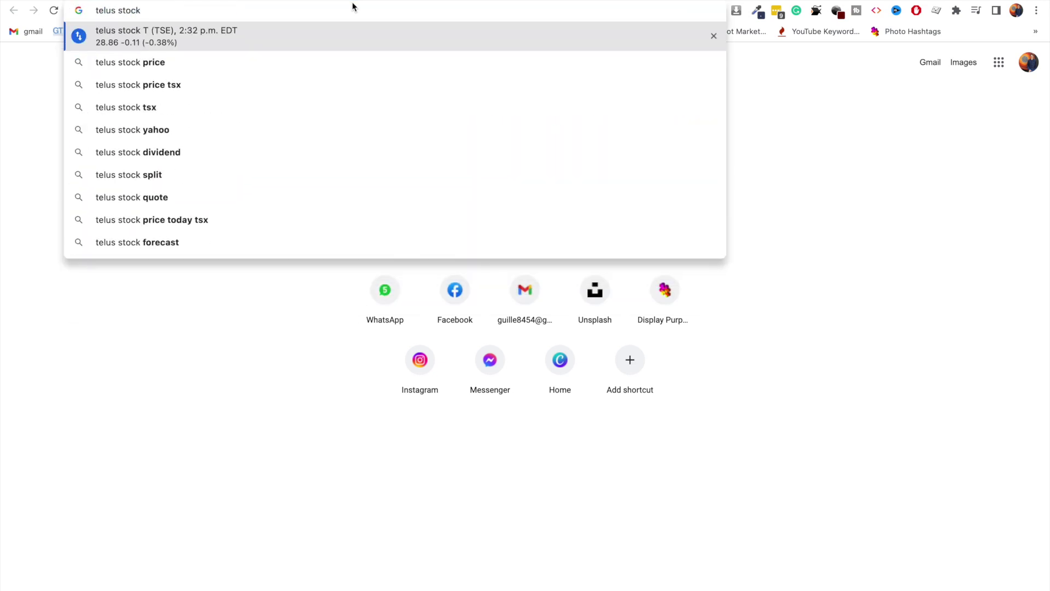
key("Return")
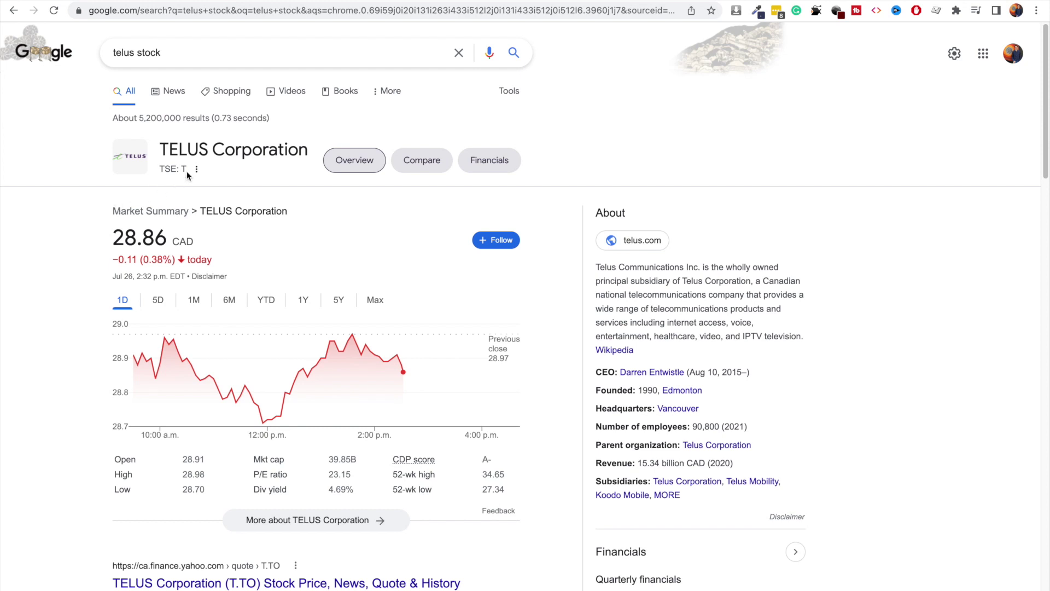
left_click_drag(187, 168, 158, 170)
key("ctrl+c")
Step: Paste the TELUS ticker into B2 and remove the space so it reads TSE:T
key("ctrl+Tab")
left_click(137, 137)
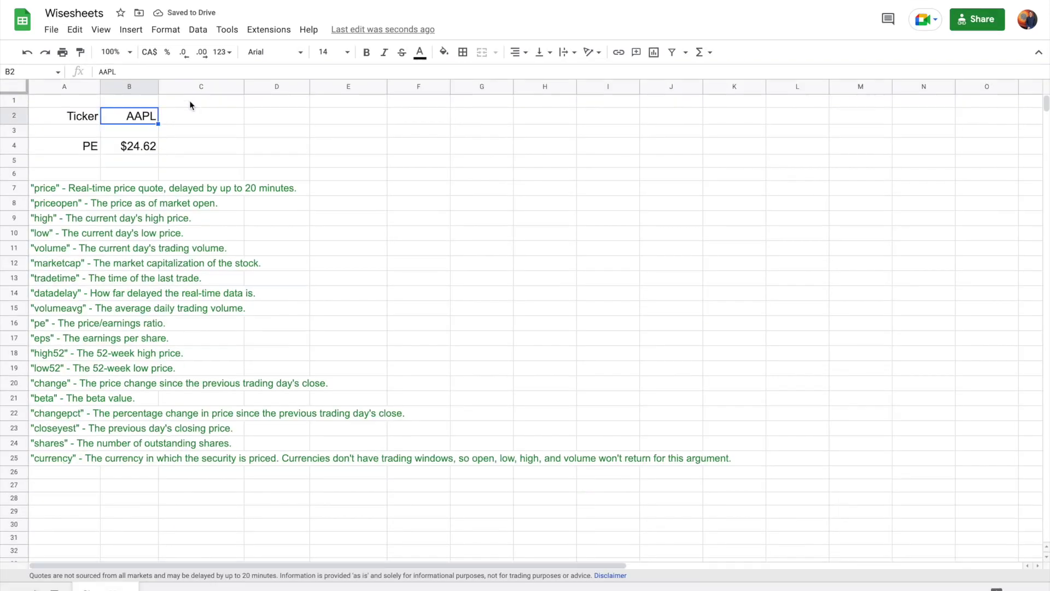
key("Delete")
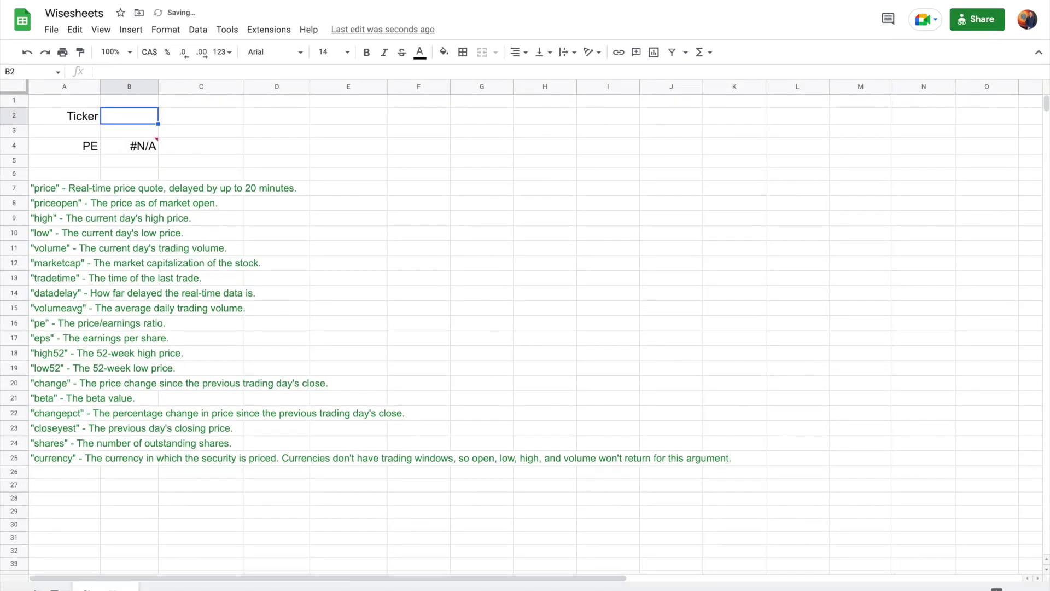
key("ctrl+v")
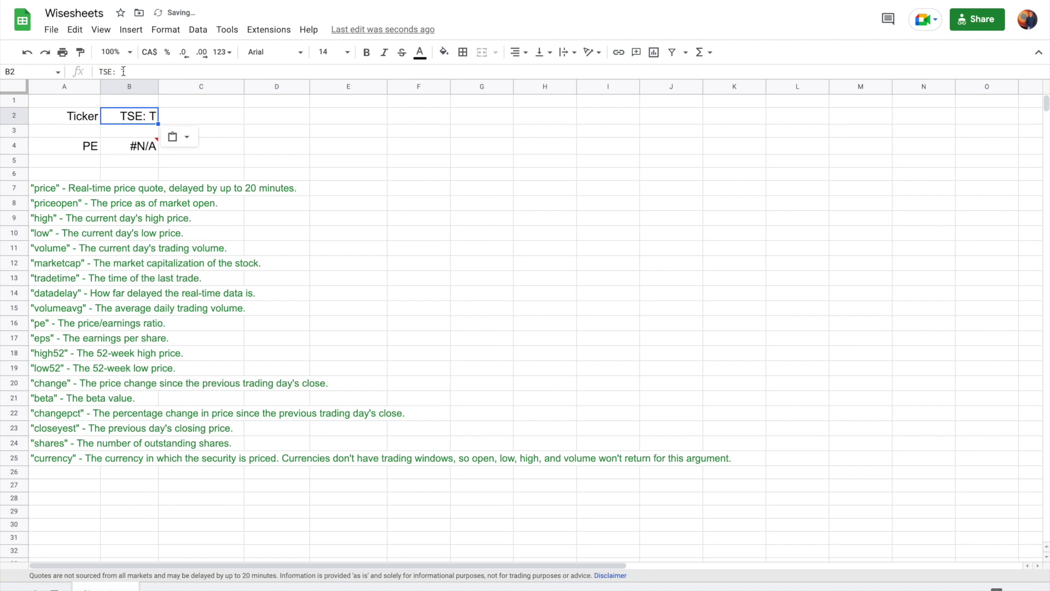
left_click(119, 72)
key("BackSpace")
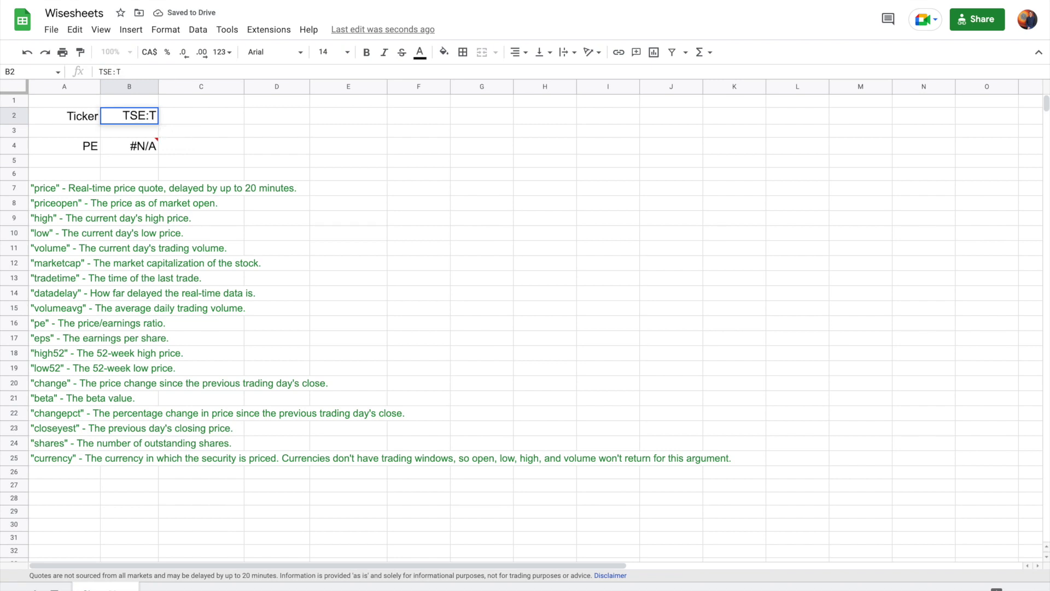
key("Return")
left_click(210, 120)
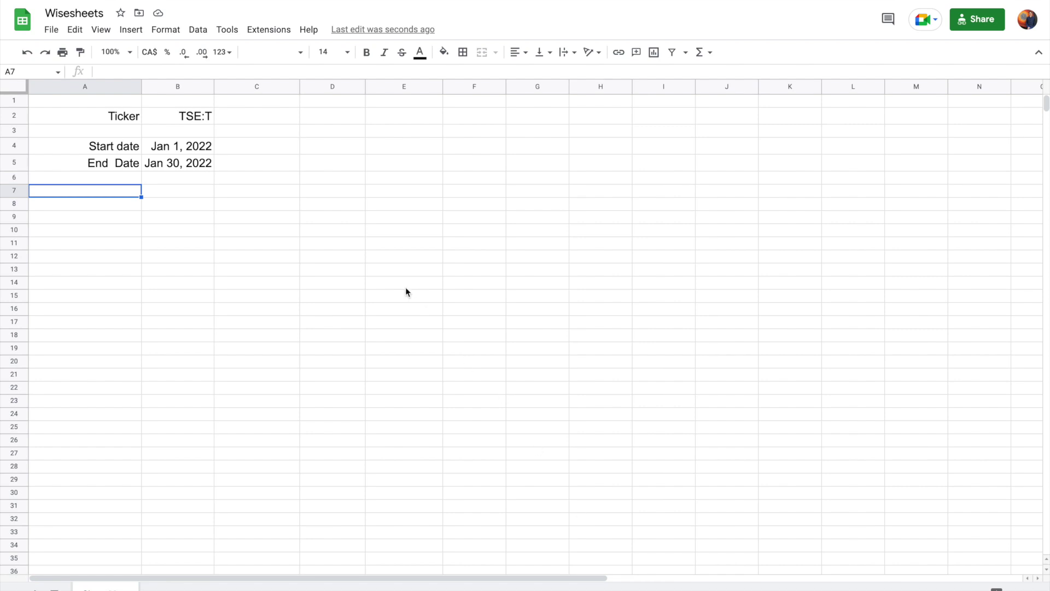
Step: Change the ticker in B2 back to AAPL
left_click(193, 118)
key("Delete")
type("AAPL")
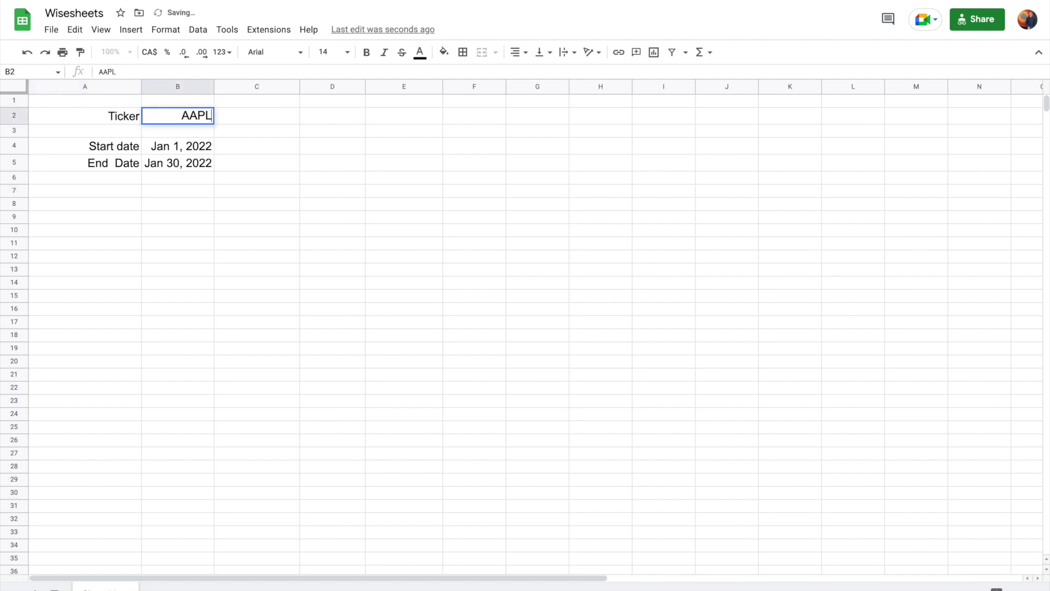
key("Return")
Step: Format the start and end dates in B4:B5 as Date, reading 2022-01-01 and 2022-01-30
left_click(192, 147)
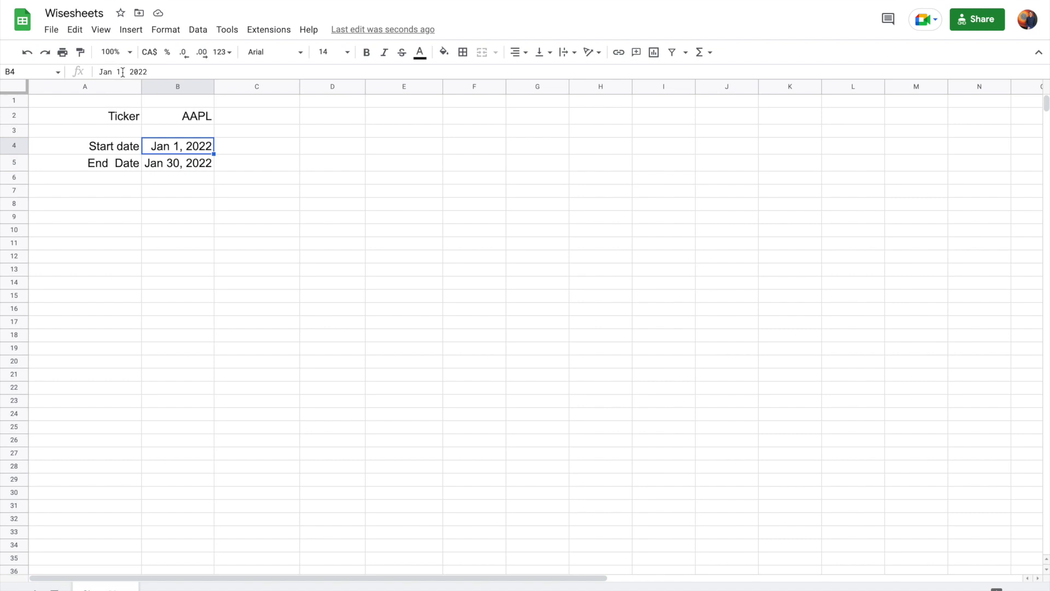
left_click(286, 197)
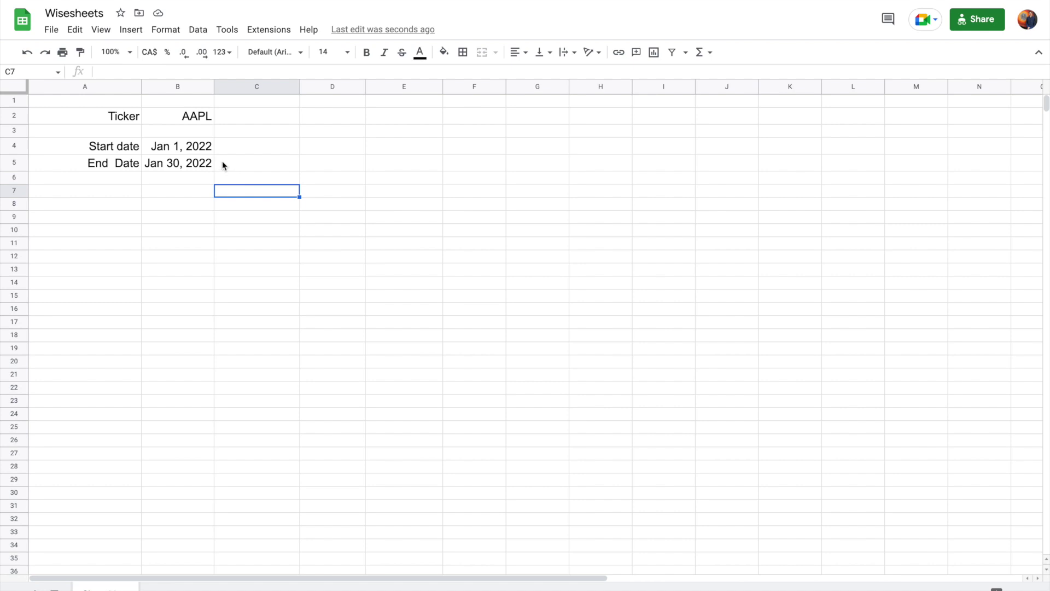
left_click_drag(202, 148, 199, 162)
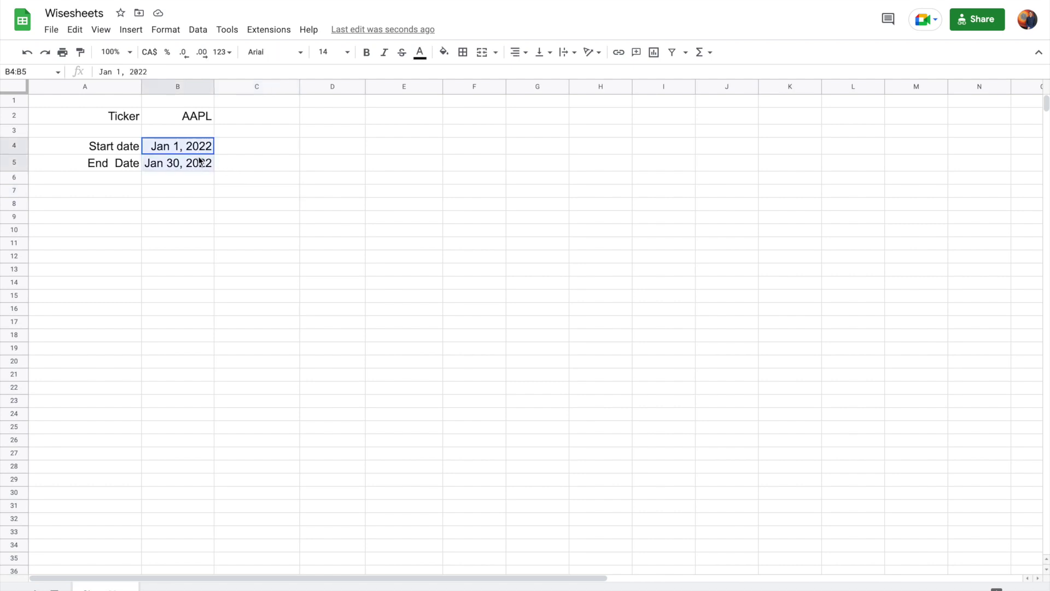
left_click(221, 52)
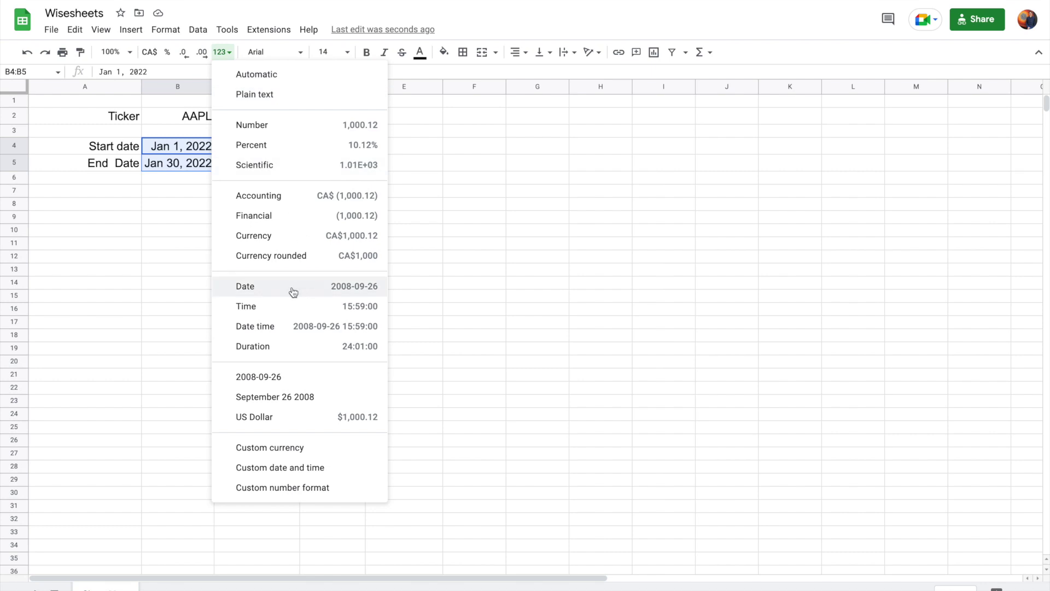
left_click(292, 289)
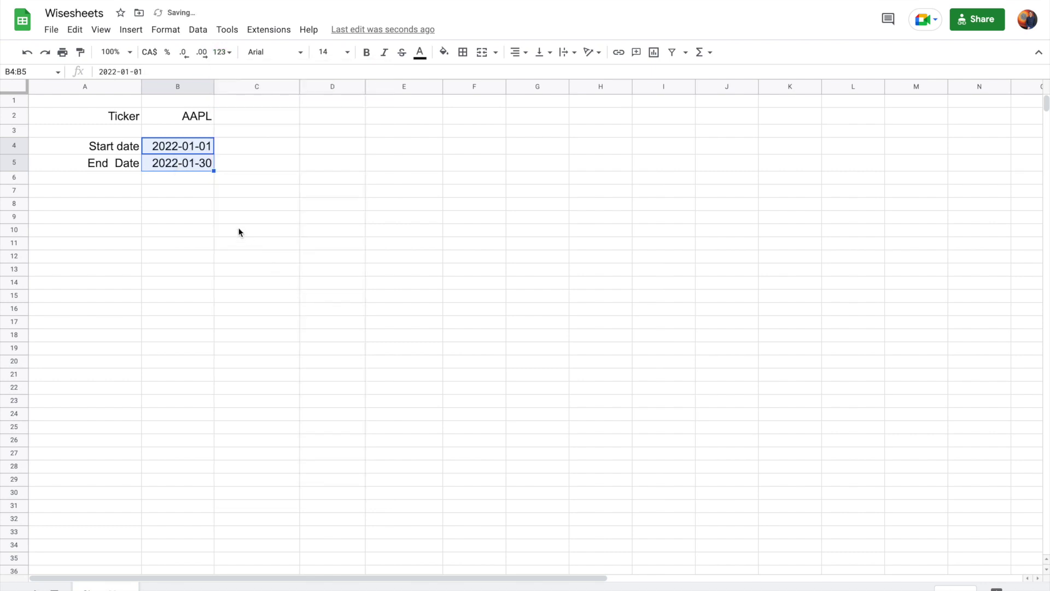
left_click(201, 148)
left_click_drag(202, 149, 202, 161)
left_click(95, 194)
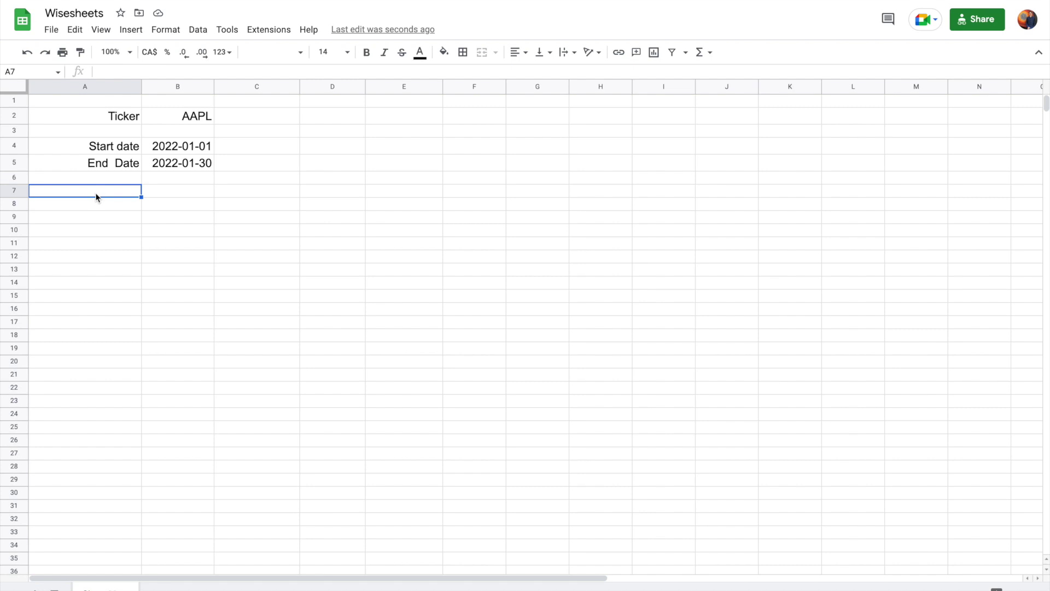
Step: Enter =GOOGLEFINANCE(B2,"close",B4,B5) in A7, referencing the ticker and both date cells
type("=GOO")
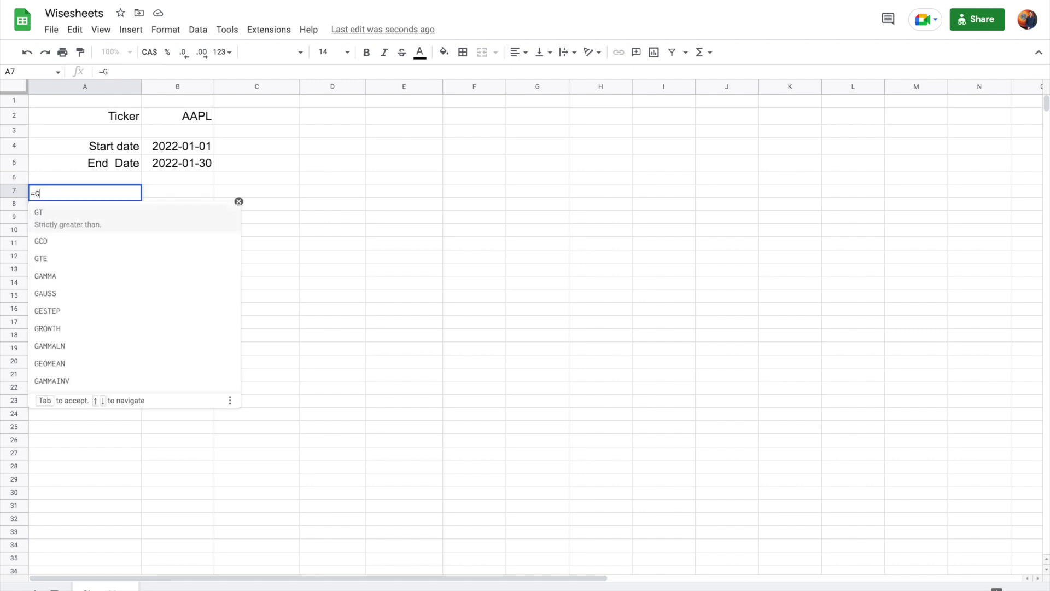
left_click(104, 222)
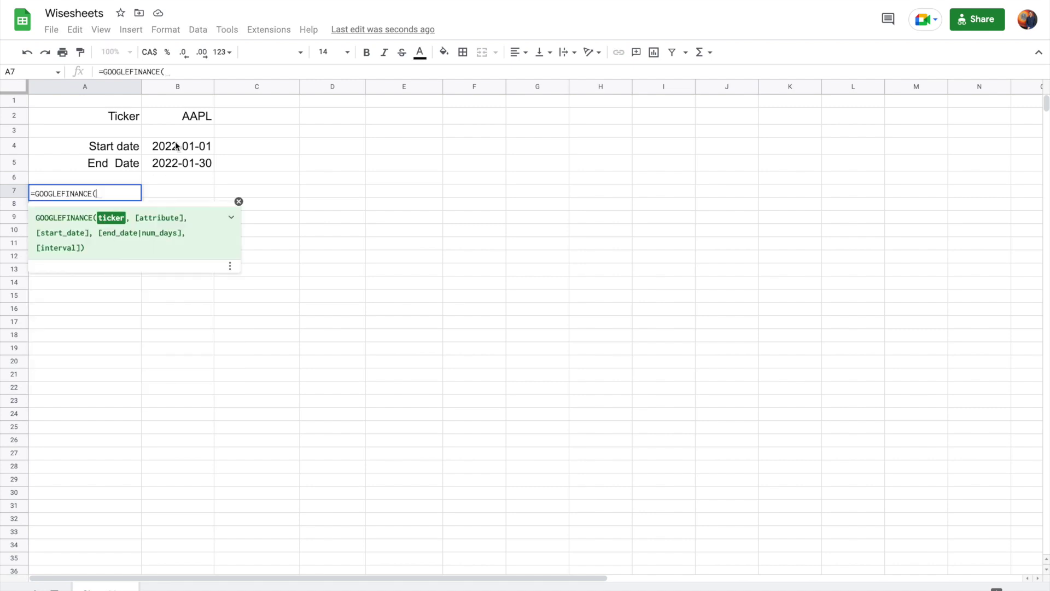
left_click(195, 118)
type(",")
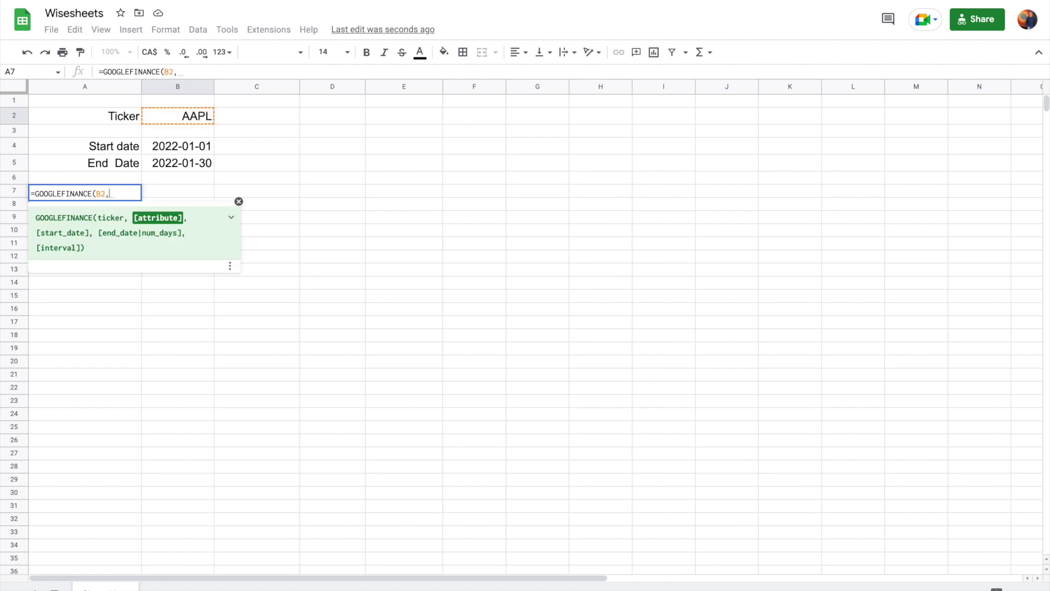
type("\"C")
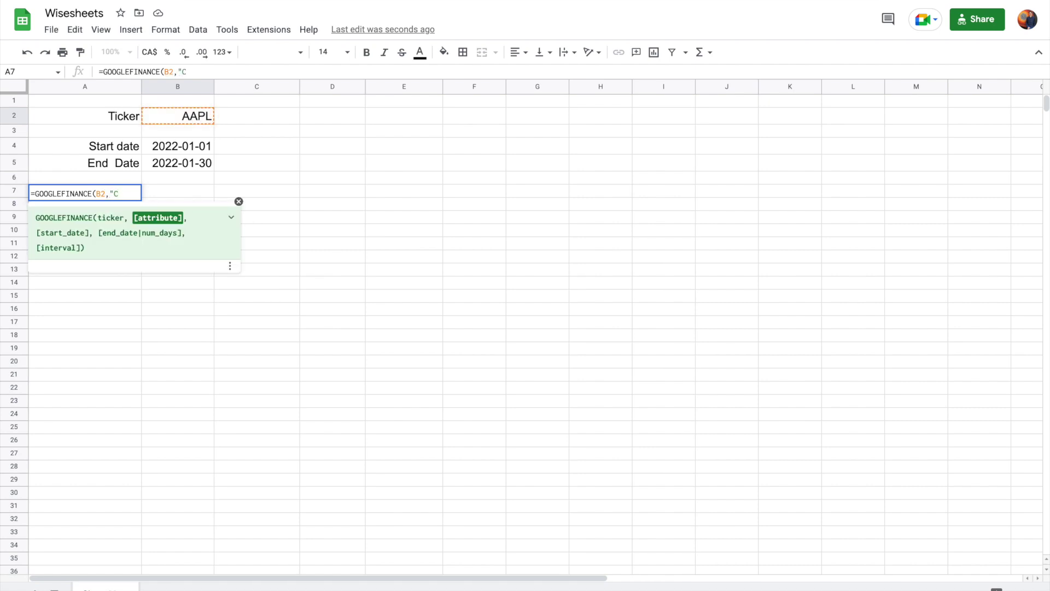
key("BackSpace")
type("close\",")
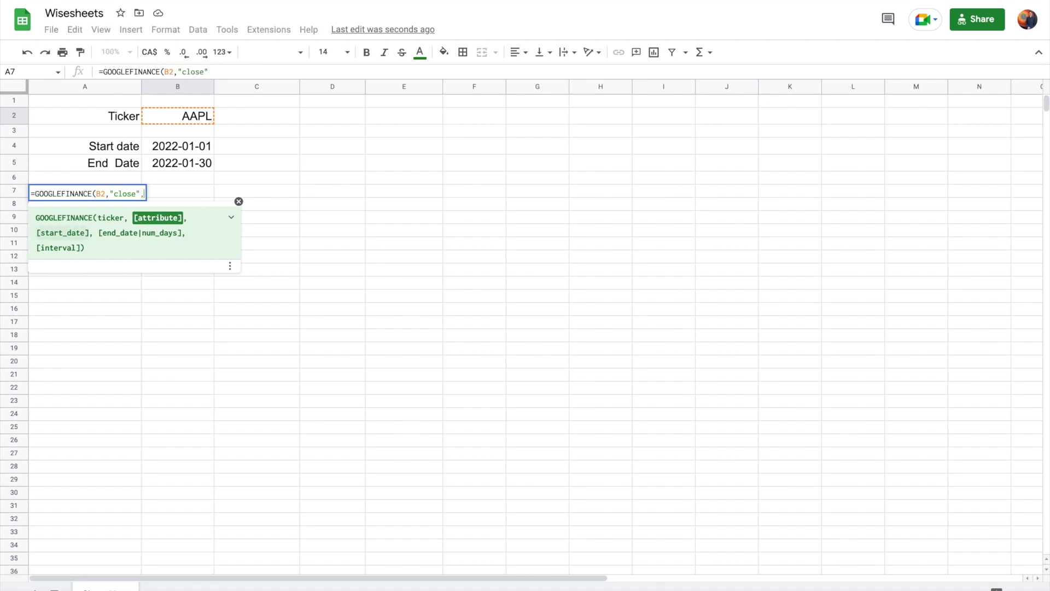
left_click(195, 150)
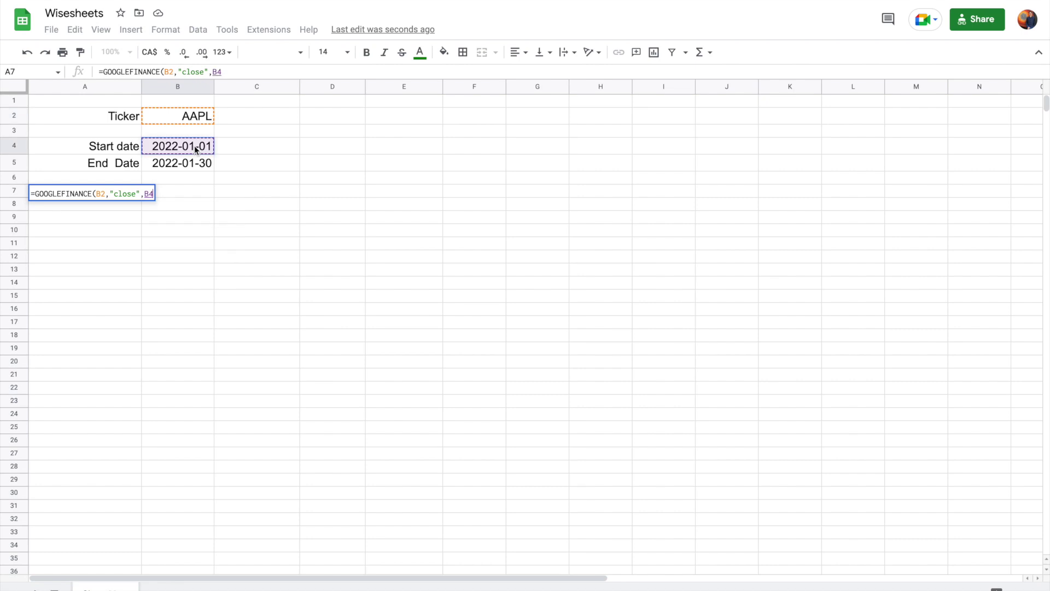
type(",")
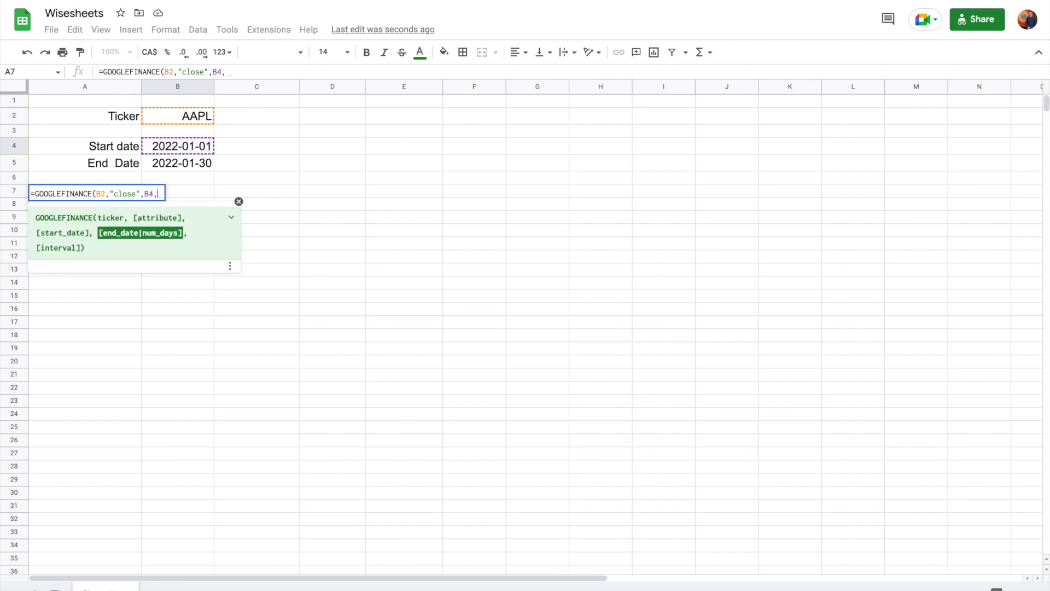
left_click(177, 165)
type(",")
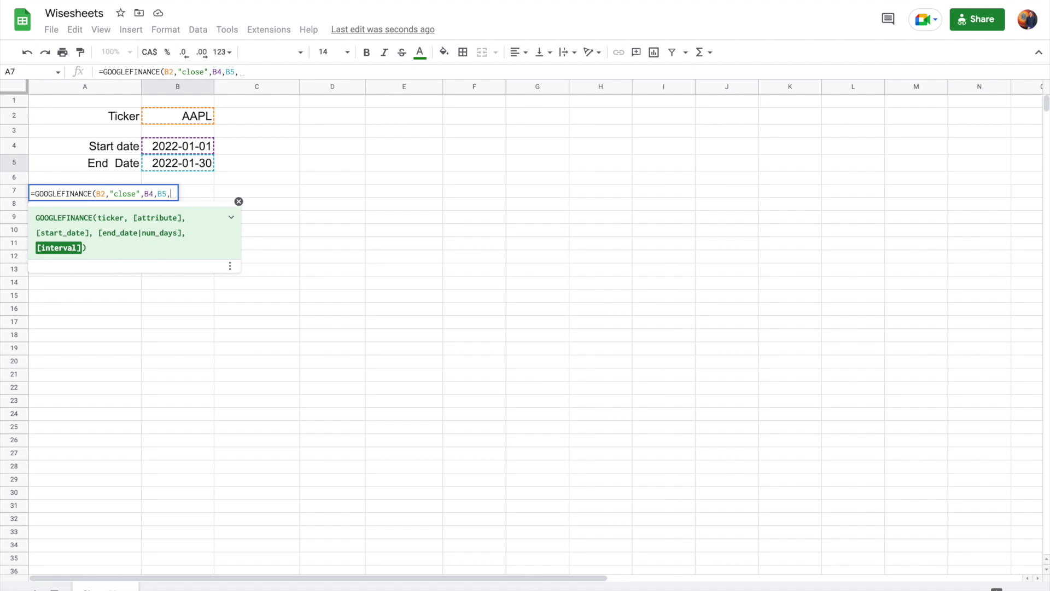
key("BackSpace")
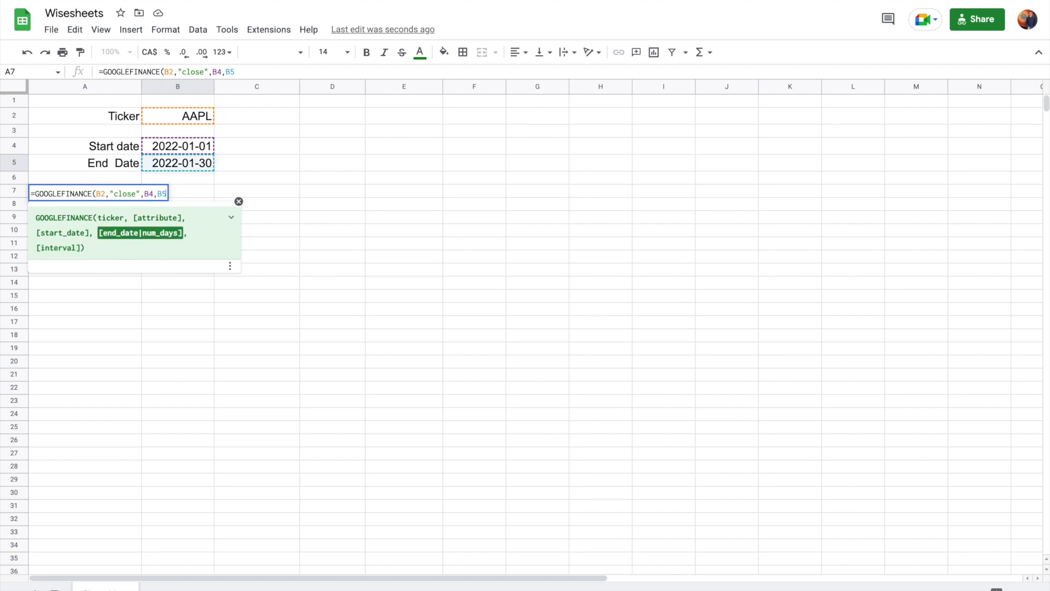
type(")")
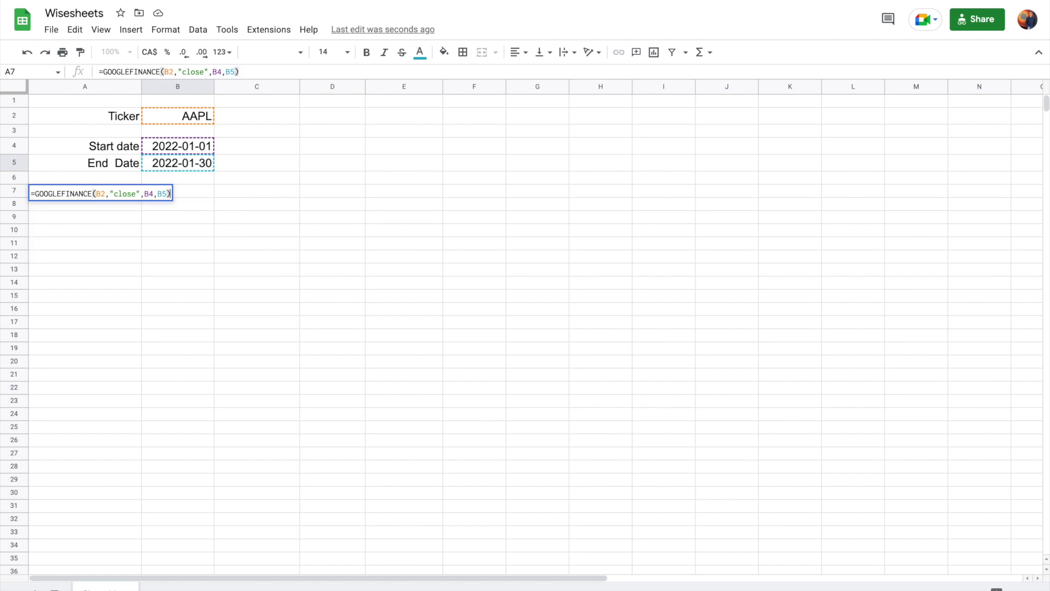
key("Return")
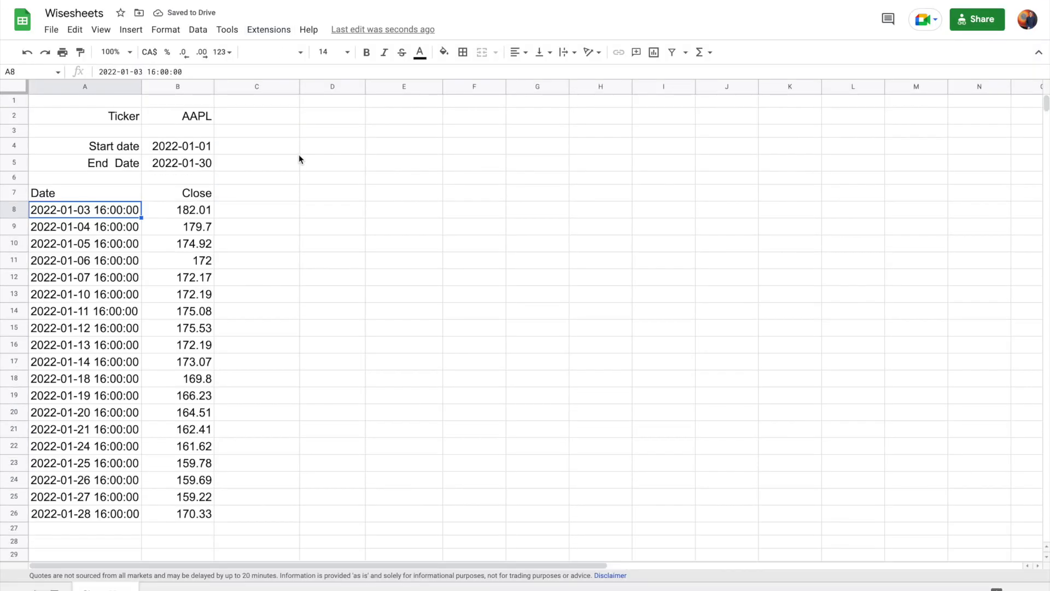
Step: Review the returned Date and Close columns of AAPL's January 2022 closing prices
left_click(114, 190)
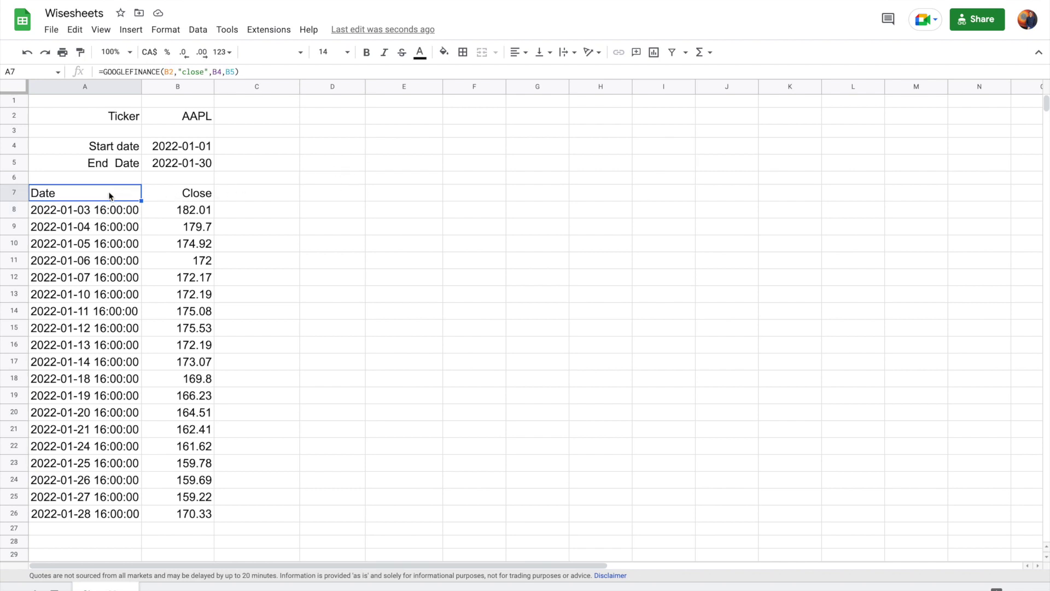
left_click_drag(94, 194, 103, 509)
left_click_drag(195, 196, 188, 515)
key("Left")
Step: Change the A7 formula's attribute from "close" to "all"
left_click(205, 70)
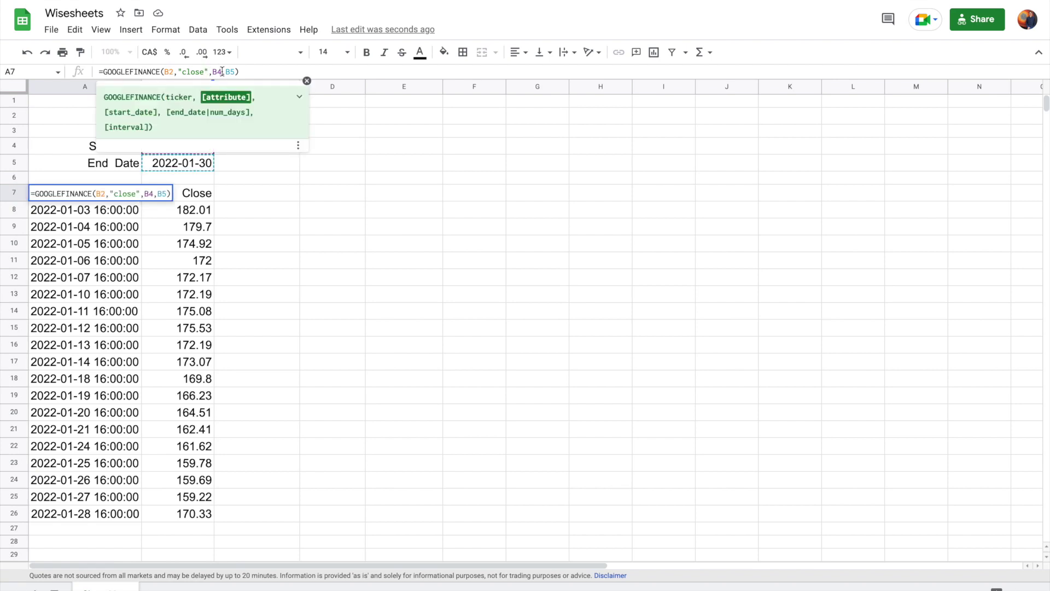
key("BackSpace")
key("BackSpace")
key("BackSpace")
key("BackSpace")
key("BackSpace")
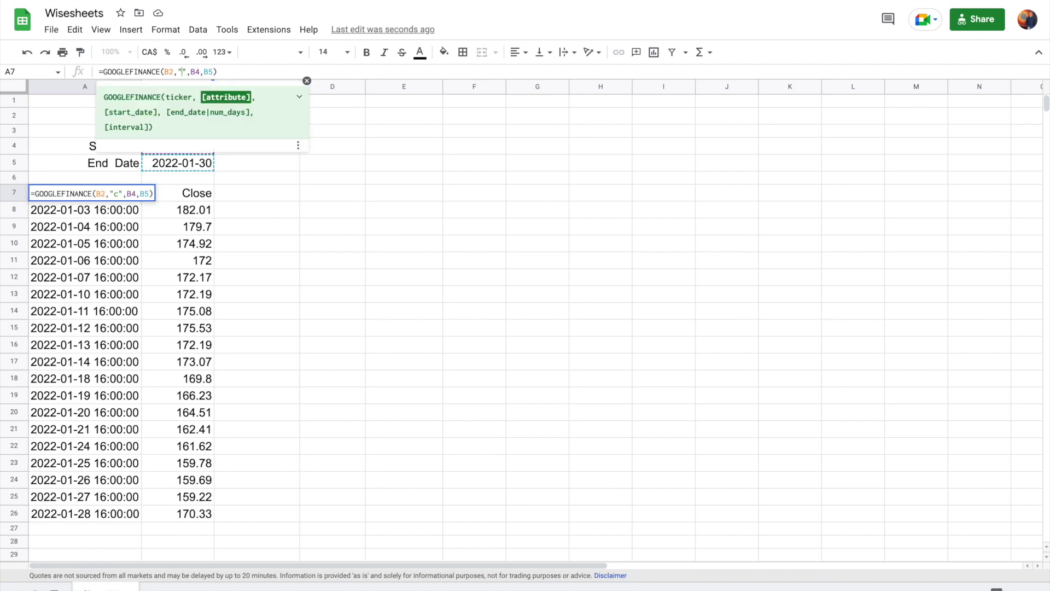
type("all")
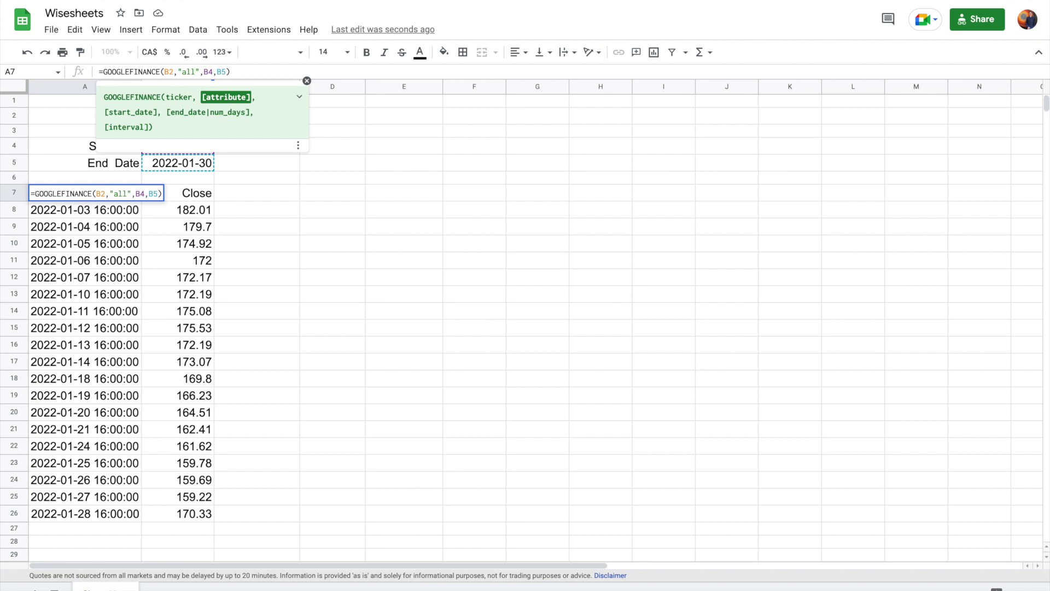
key("Return")
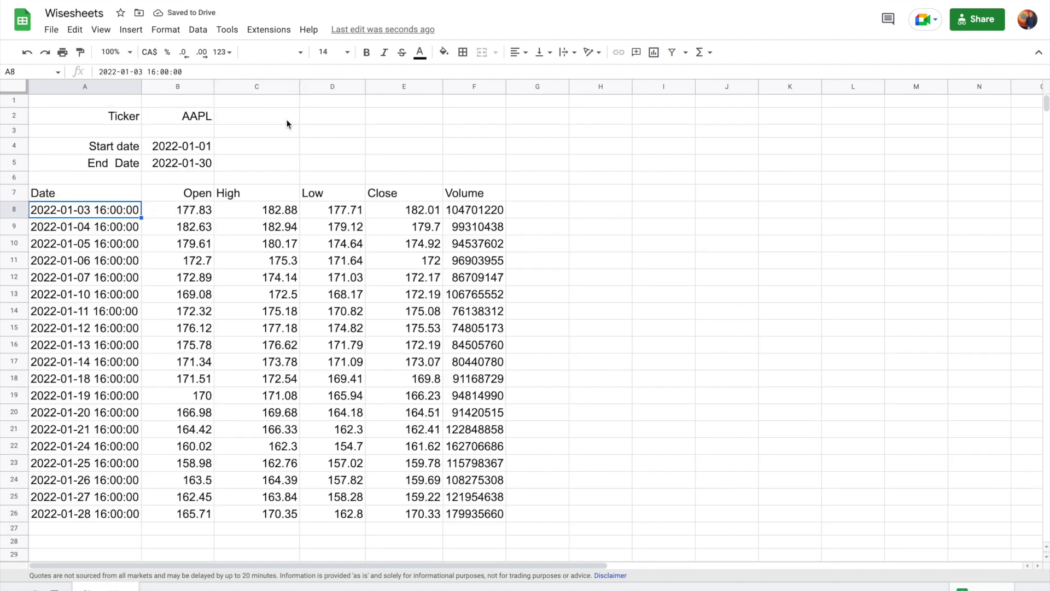
Step: Review the returned Open, High, Low, Close and Volume columns and the date inputs
left_click(198, 115)
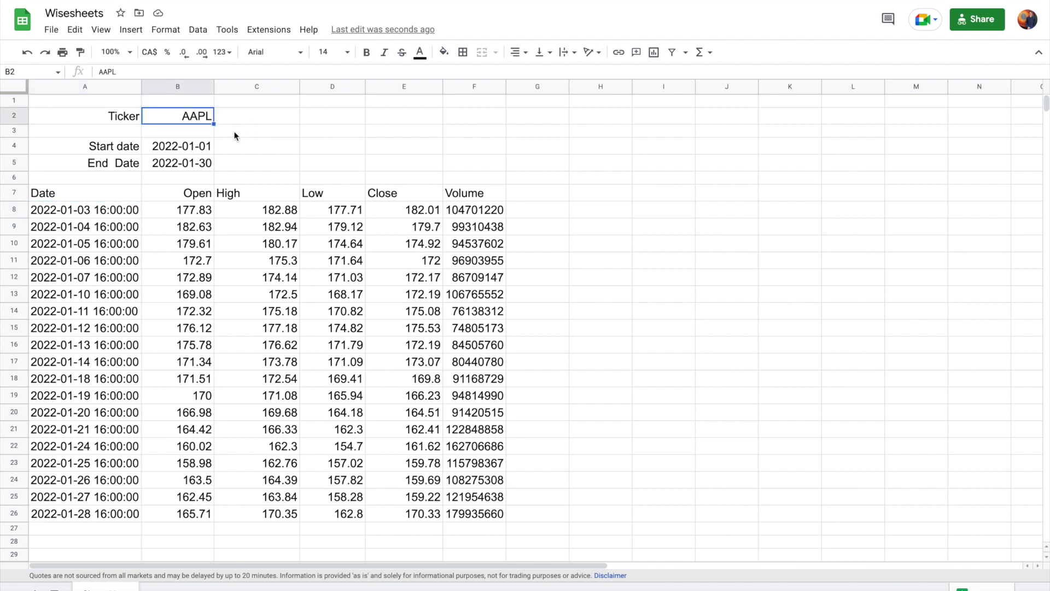
left_click(183, 196)
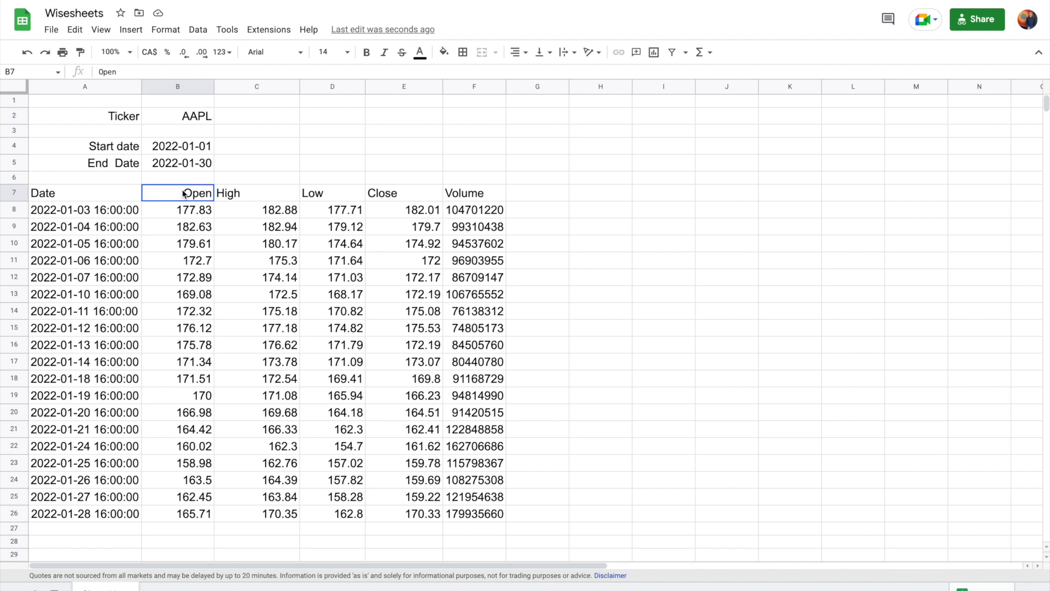
left_click(277, 198)
left_click(324, 198)
left_click(379, 199)
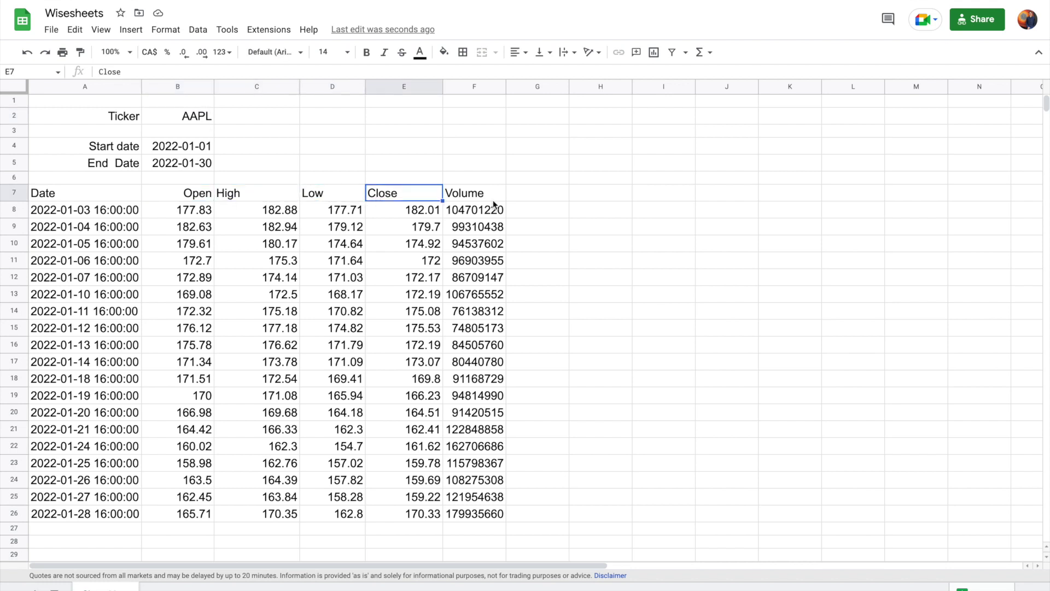
left_click(484, 201)
left_click_drag(68, 198, 498, 514)
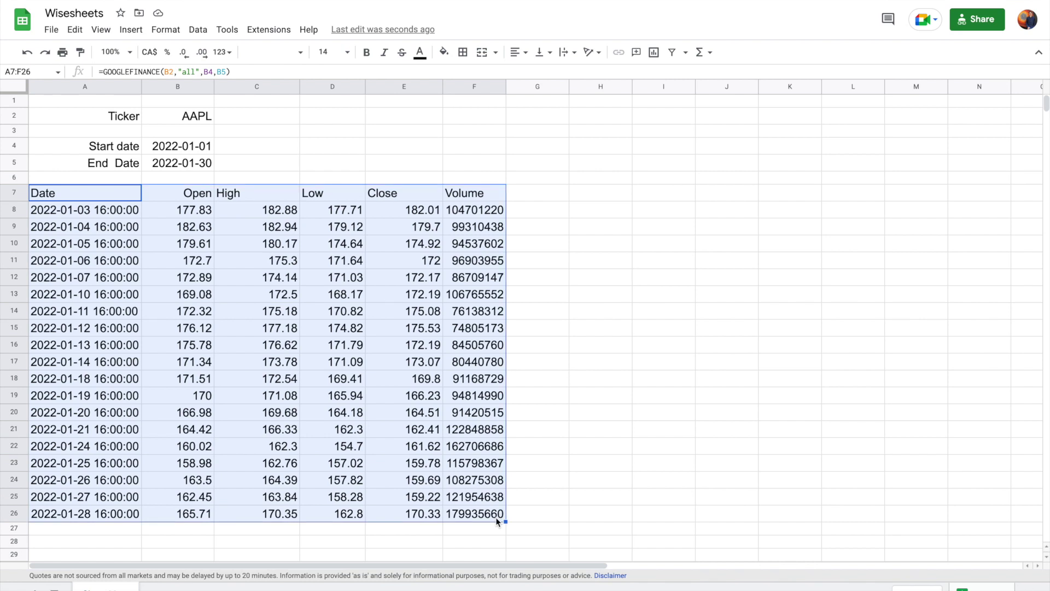
key("ctrl+z")
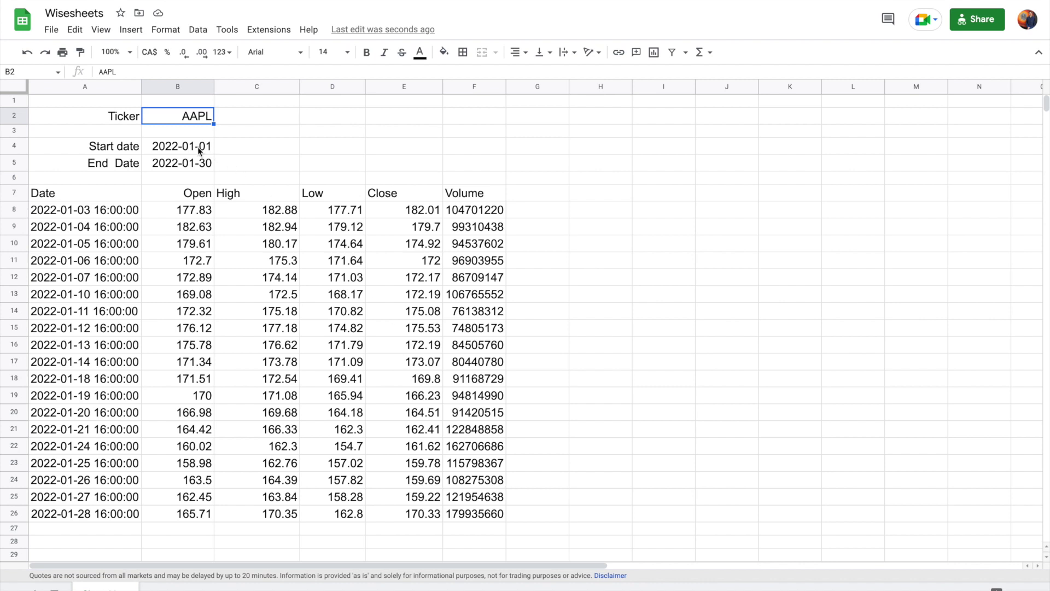
left_click(198, 151)
left_click_drag(199, 151, 204, 162)
left_click(238, 148)
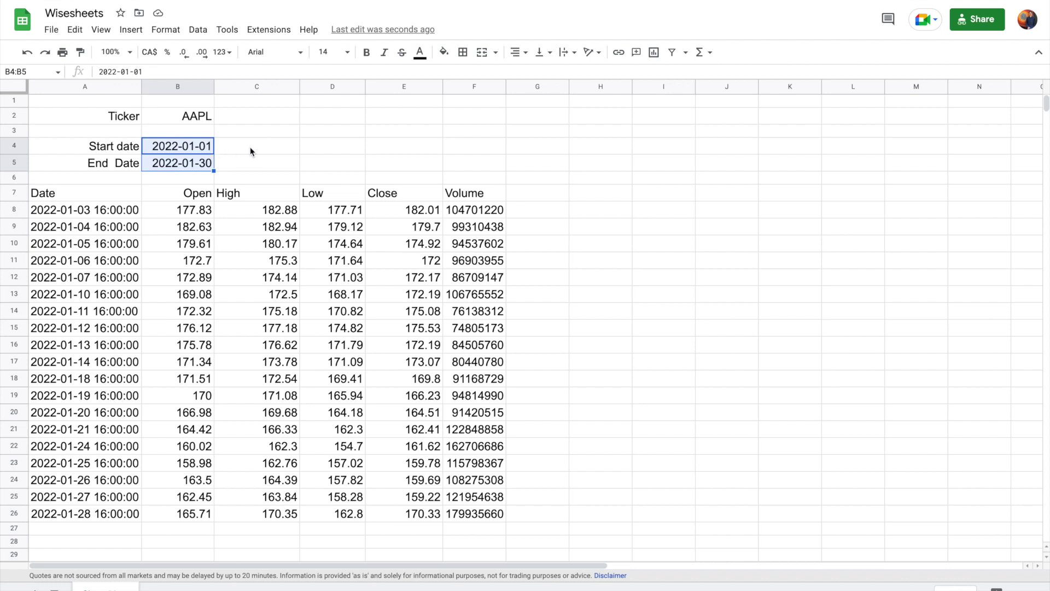
Step: Set the end date in B5 to =TODAY()
left_click(201, 166)
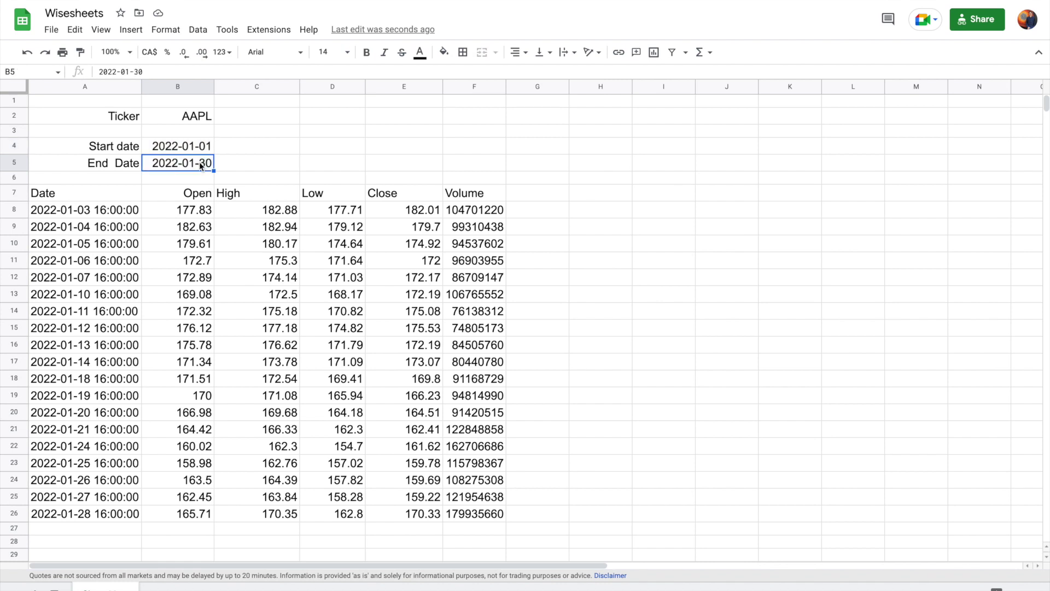
key("Delete")
type("=")
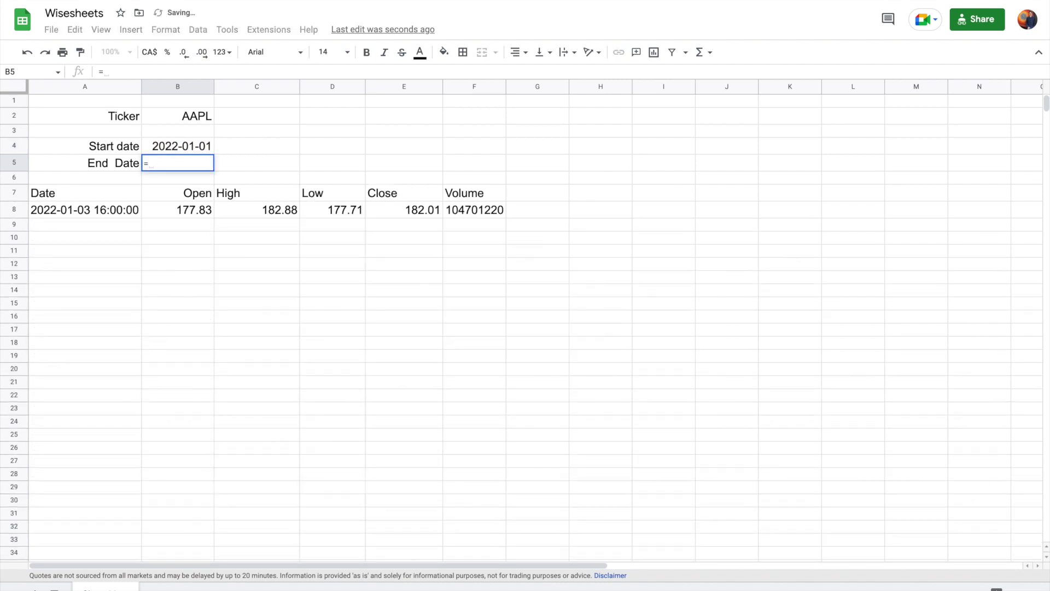
type("today")
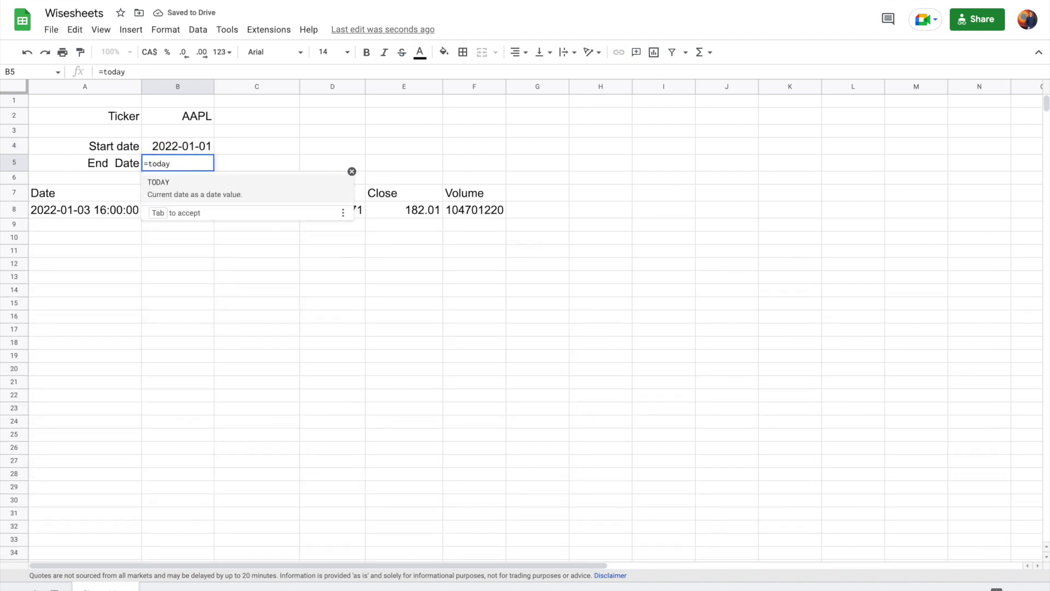
key("Tab")
type(")")
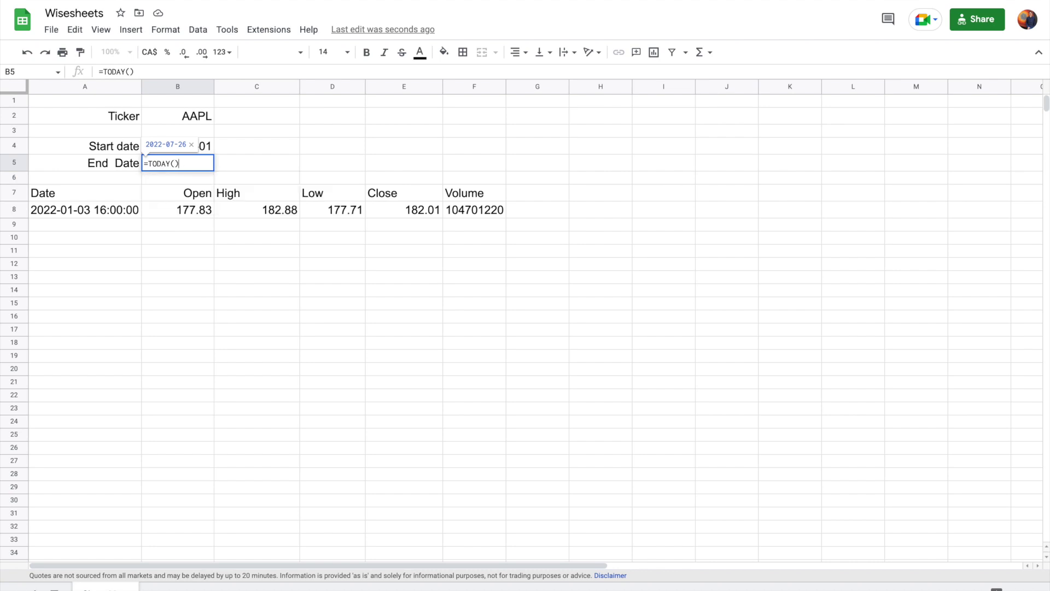
key("Return")
Step: Set the start date in B4 to =TODAY()-30 and check the refreshed one-month price table
left_click(178, 163)
left_click(177, 145)
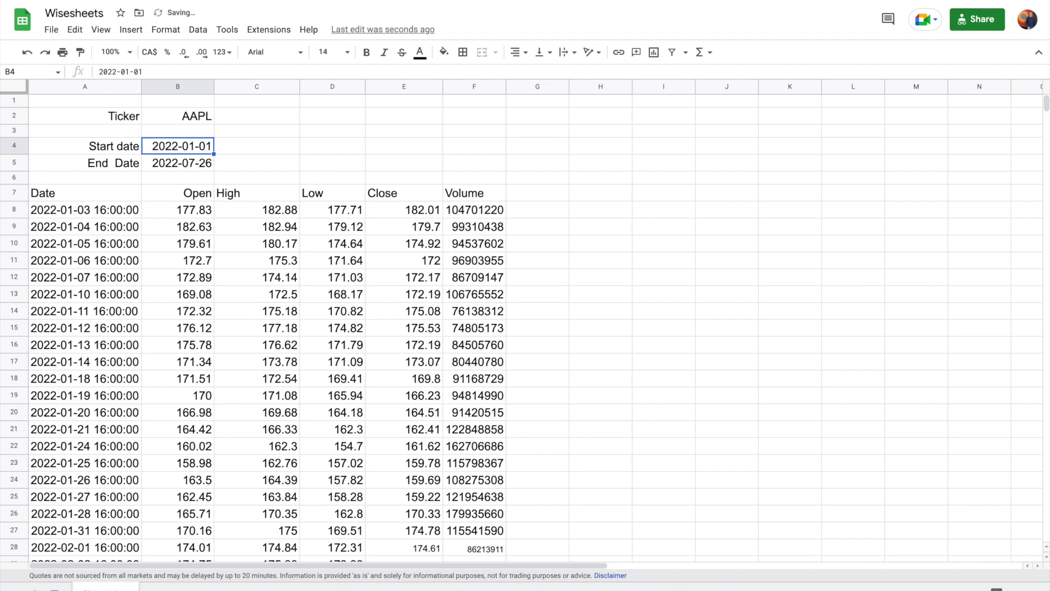
key("Delete")
type("=toda")
key("Tab")
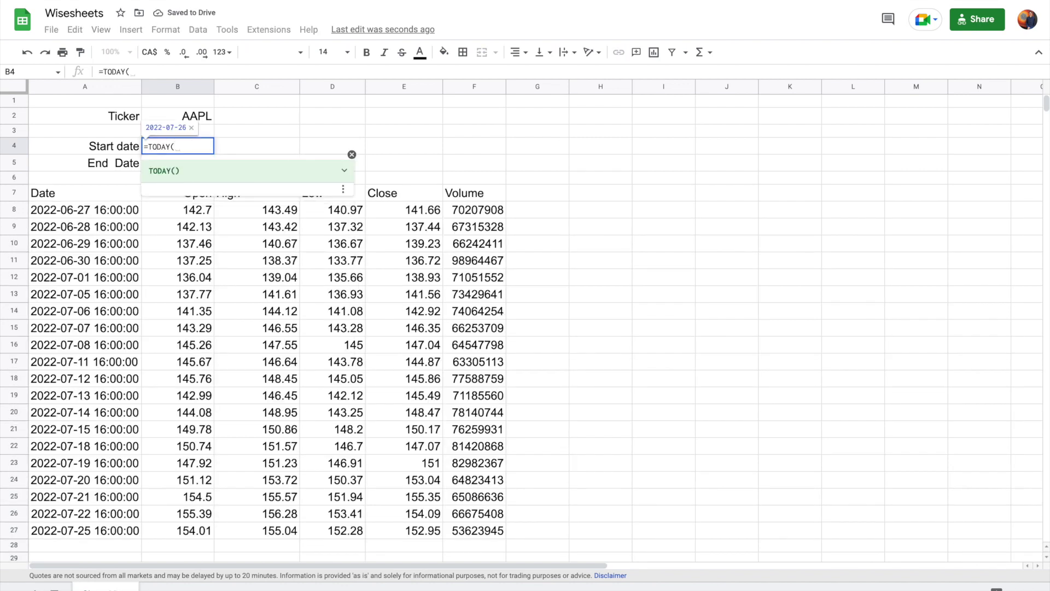
type(")-30")
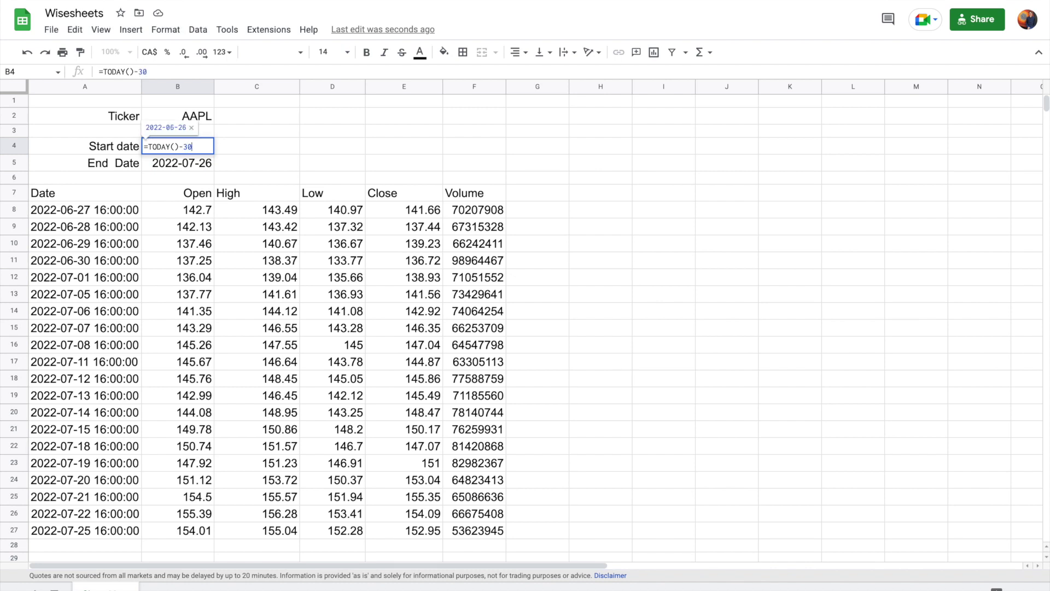
key("Return")
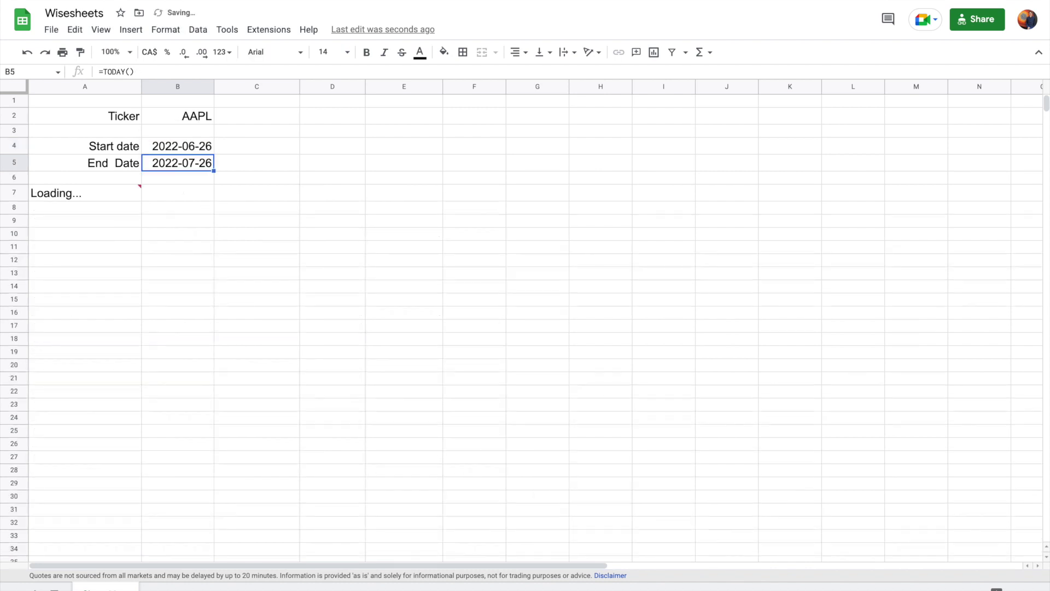
left_click(289, 149)
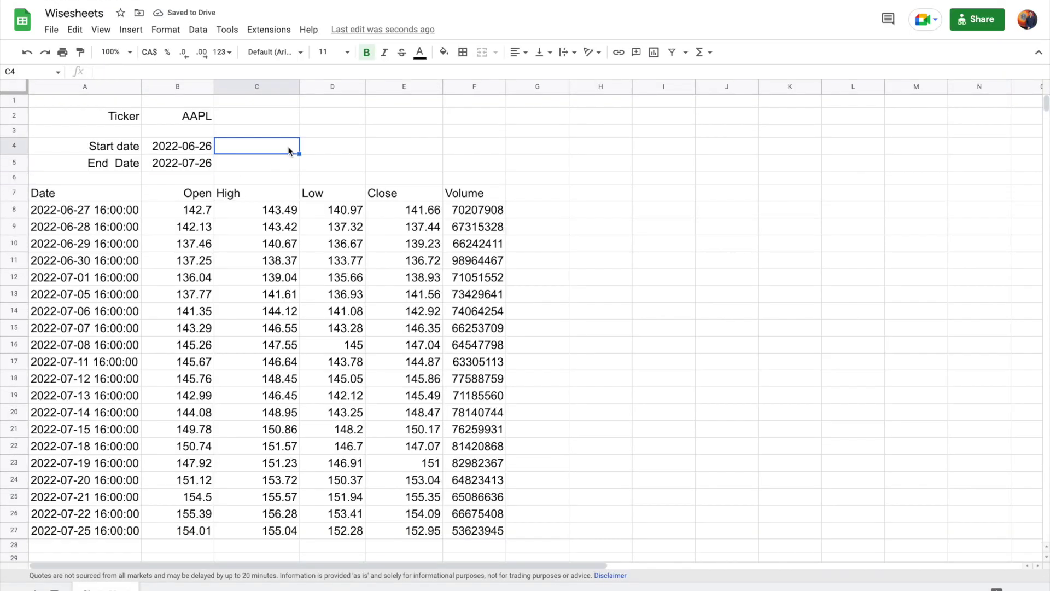
left_click_drag(90, 195, 481, 534)
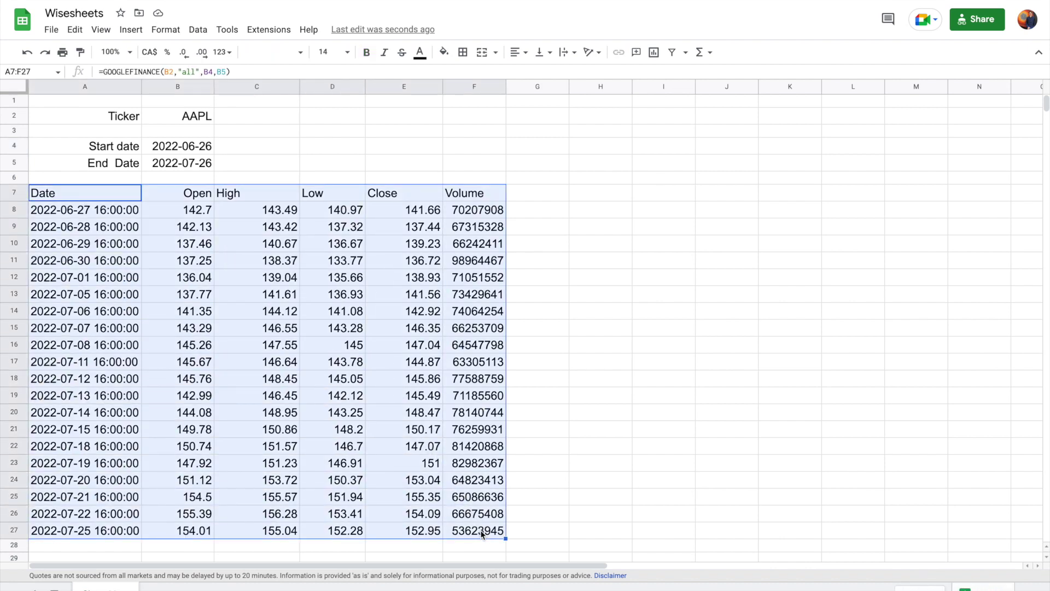
key("Escape")
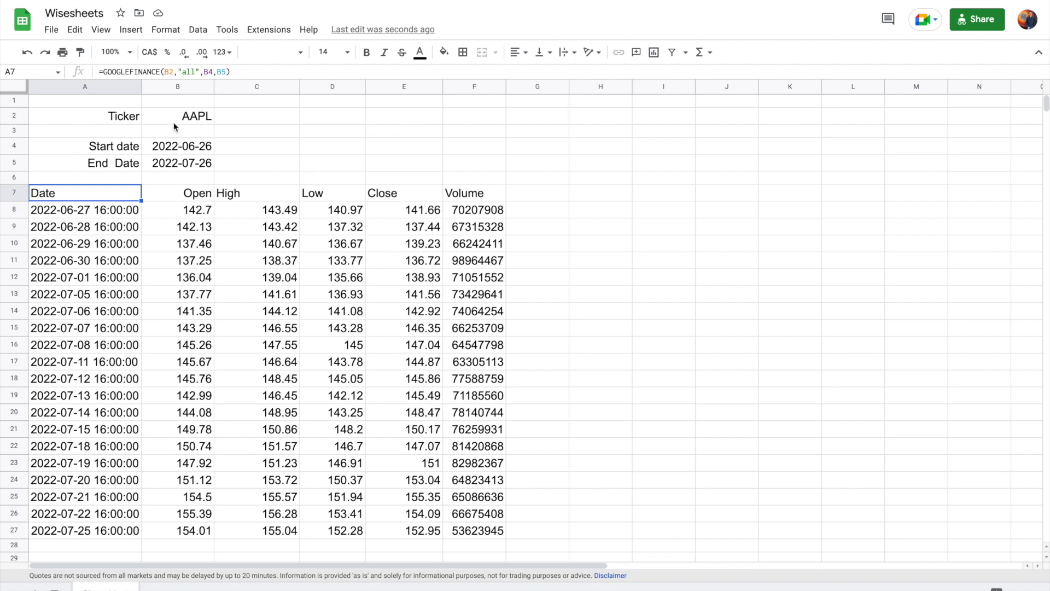
Step: Change A7's GOOGLEFINANCE attribute from "all" to "close" so it returns only closing prices
left_click(191, 72)
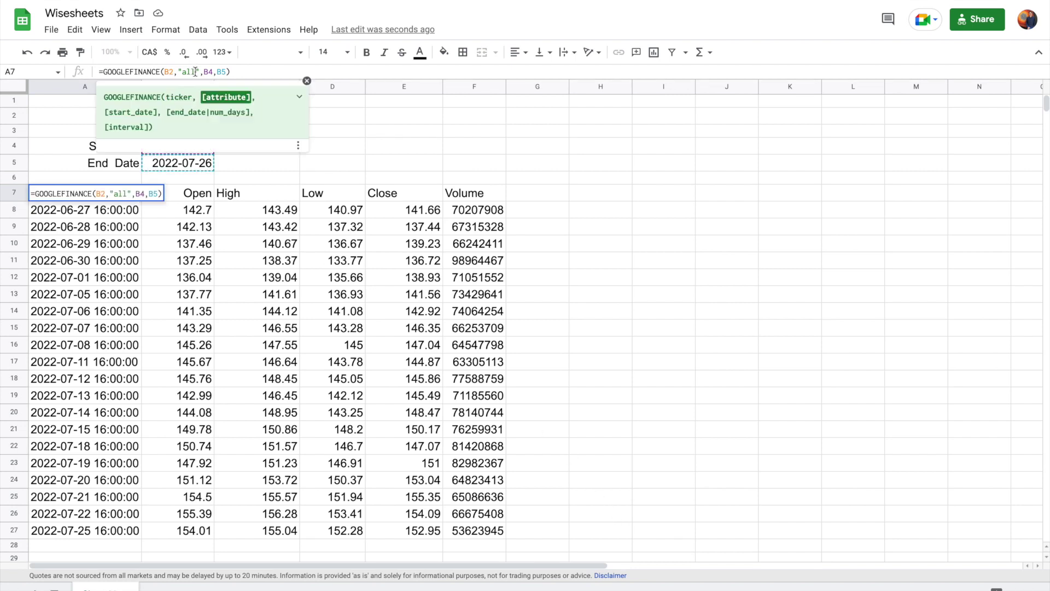
key("BackSpace")
key("BackSpace")
key("BackSpace")
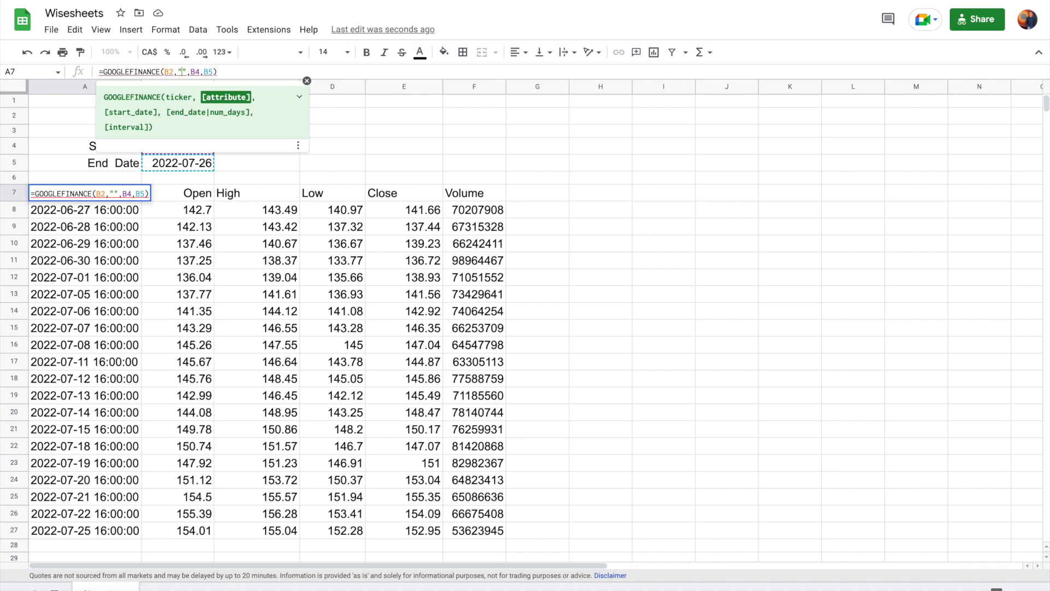
type("close")
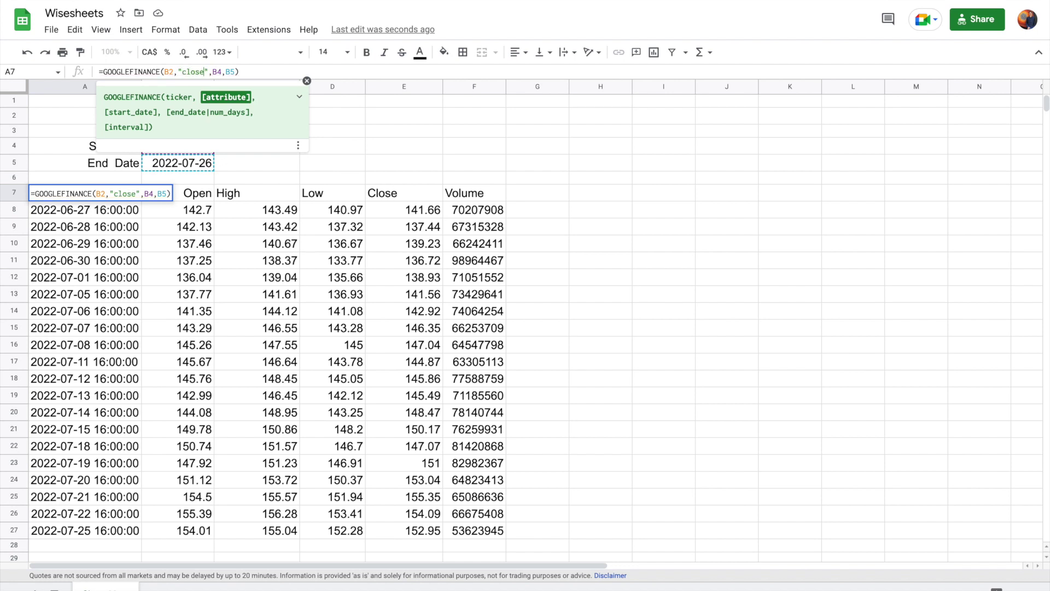
key("Return")
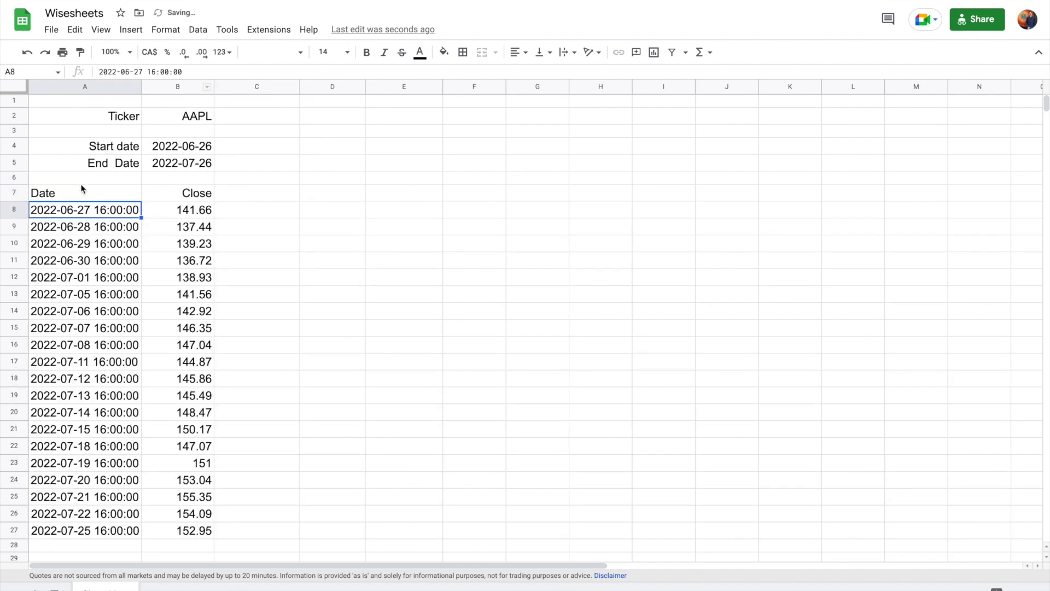
Step: Wrap A7's formula as =sparkline(GOOGLEFINANCE(B2,"close",B4,B5)) to draw a price trendline
left_click(81, 188)
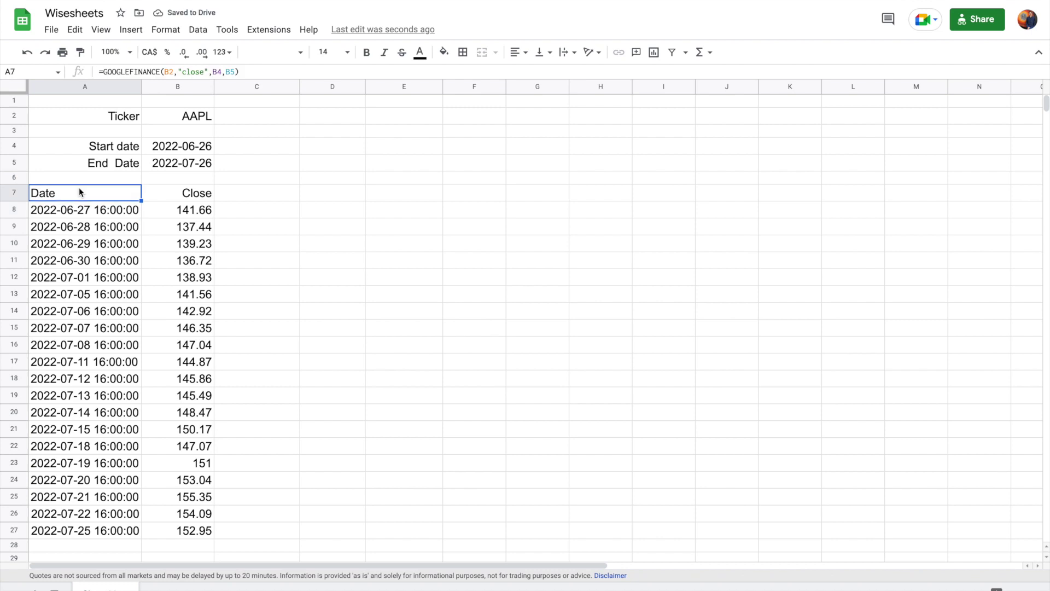
left_click(104, 68)
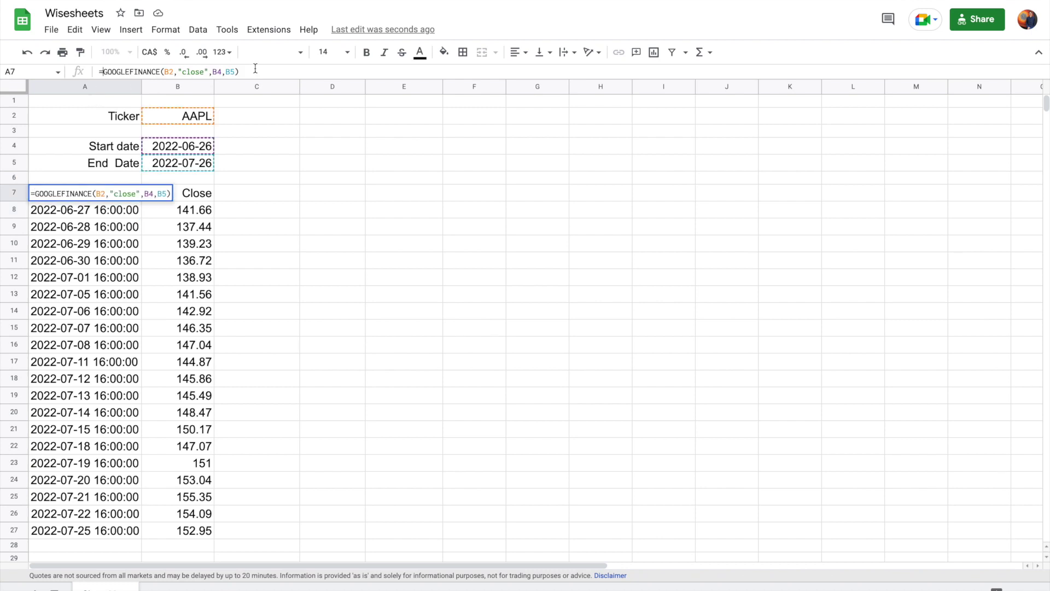
type("sparkline(")
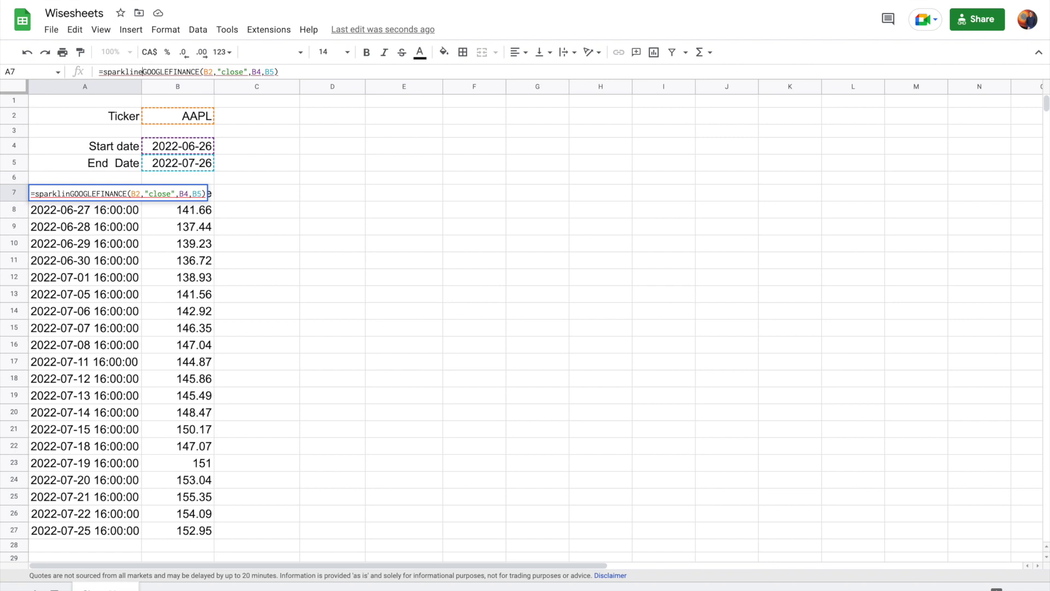
left_click(296, 72)
type(")")
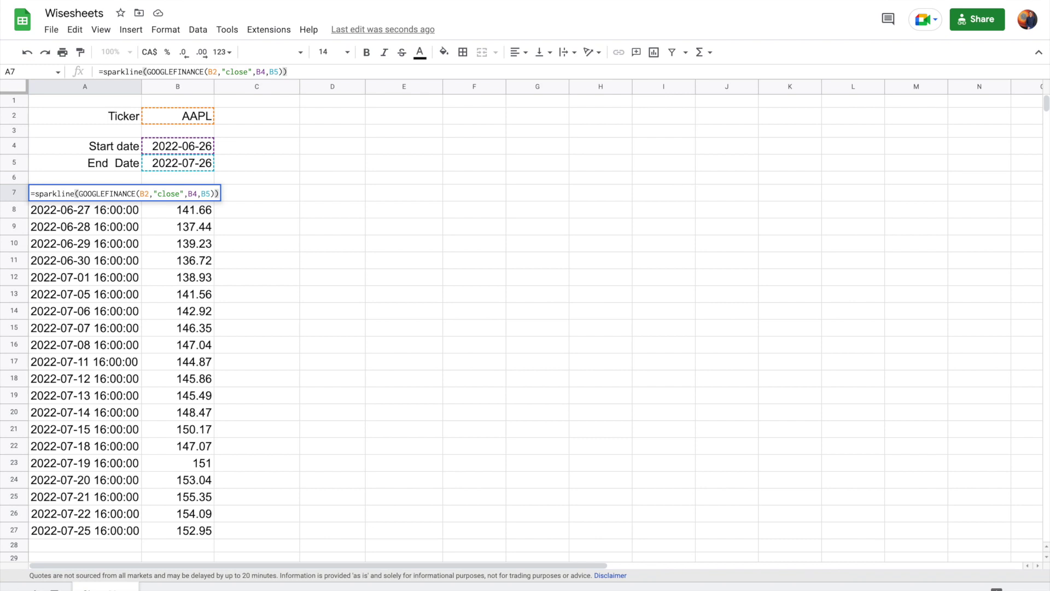
key("Return")
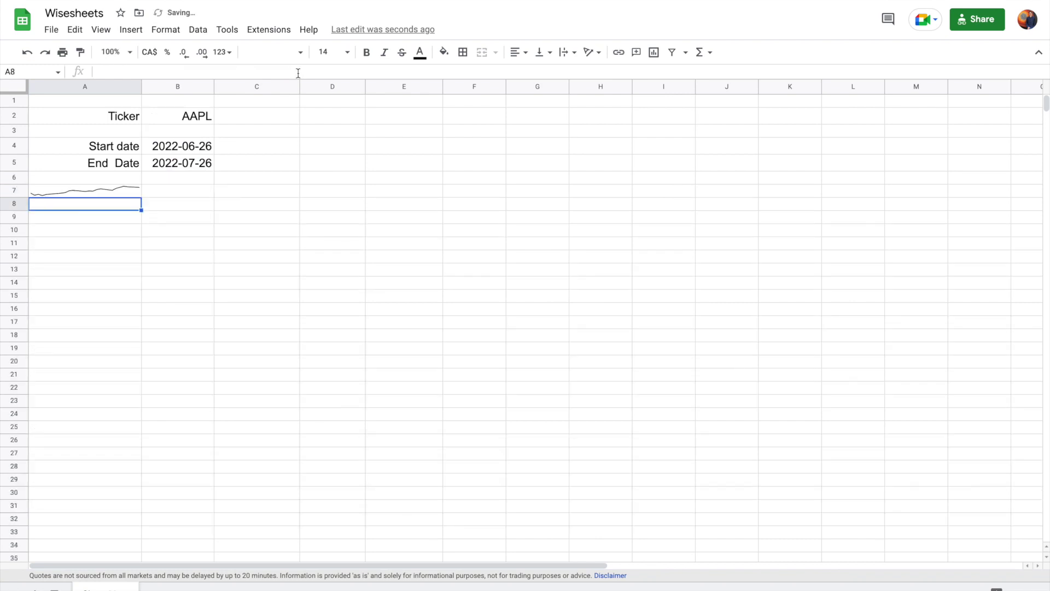
left_click(98, 194)
Step: Move the sparkline from A7 to B7 and widen column B to enlarge it
left_click_drag(142, 197, 186, 197)
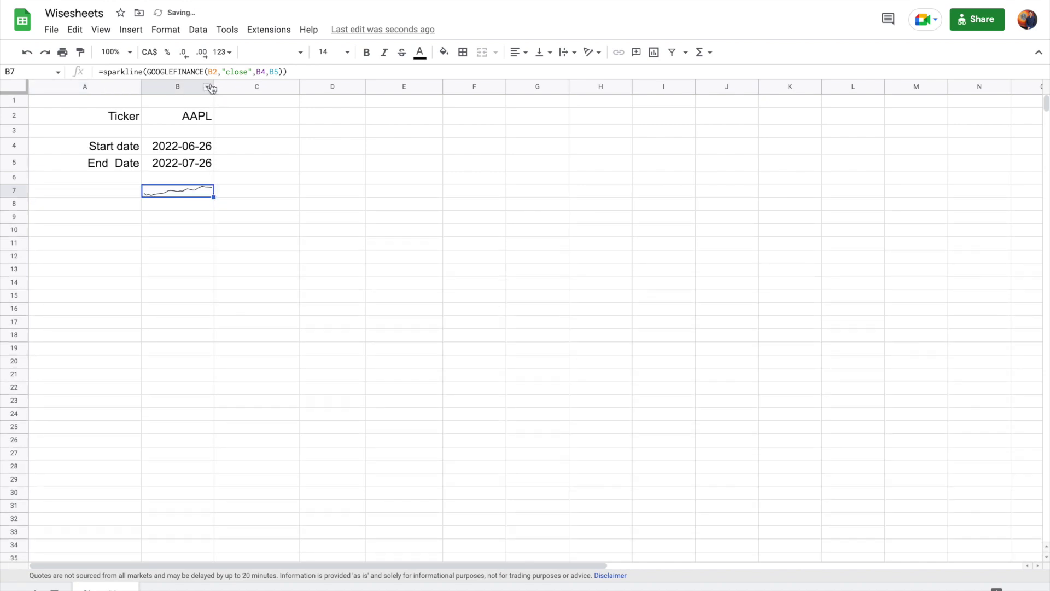
left_click(211, 88)
left_click_drag(214, 88, 246, 102)
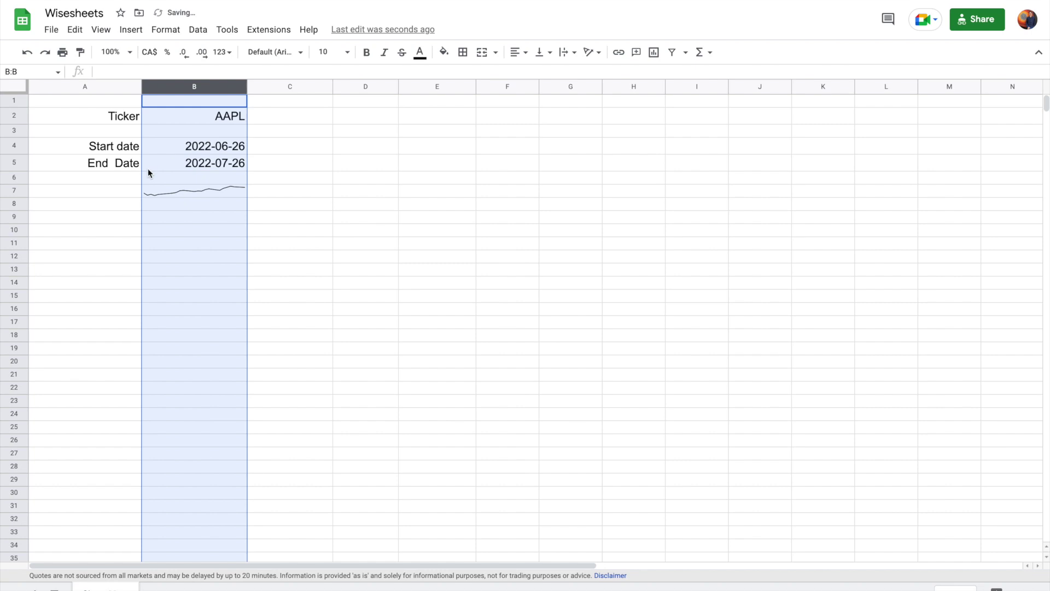
Step: Label cell A7 "Trendline of price"
left_click(113, 194)
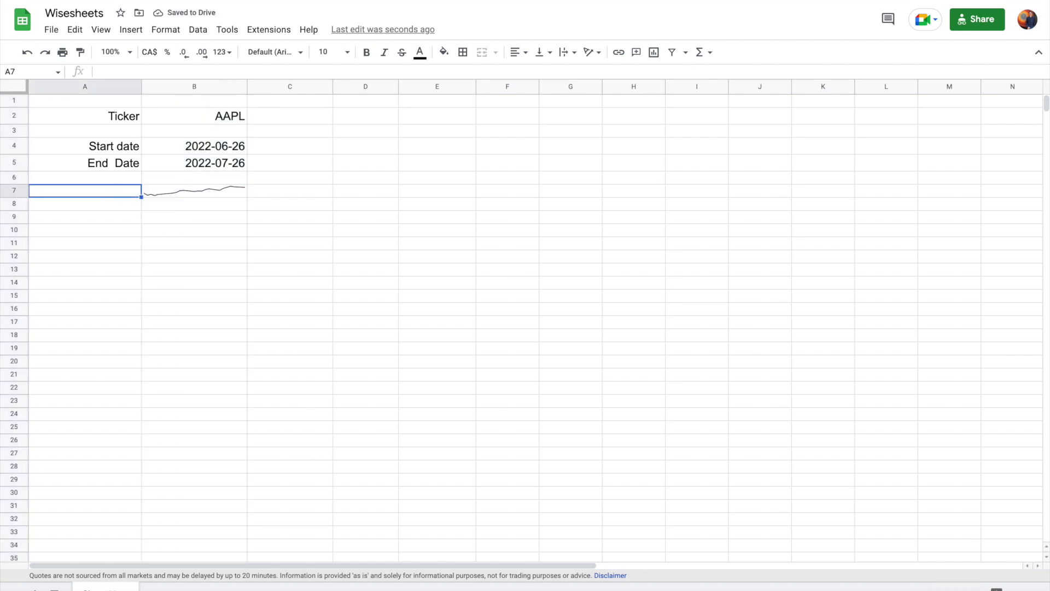
type("Trendline of pric")
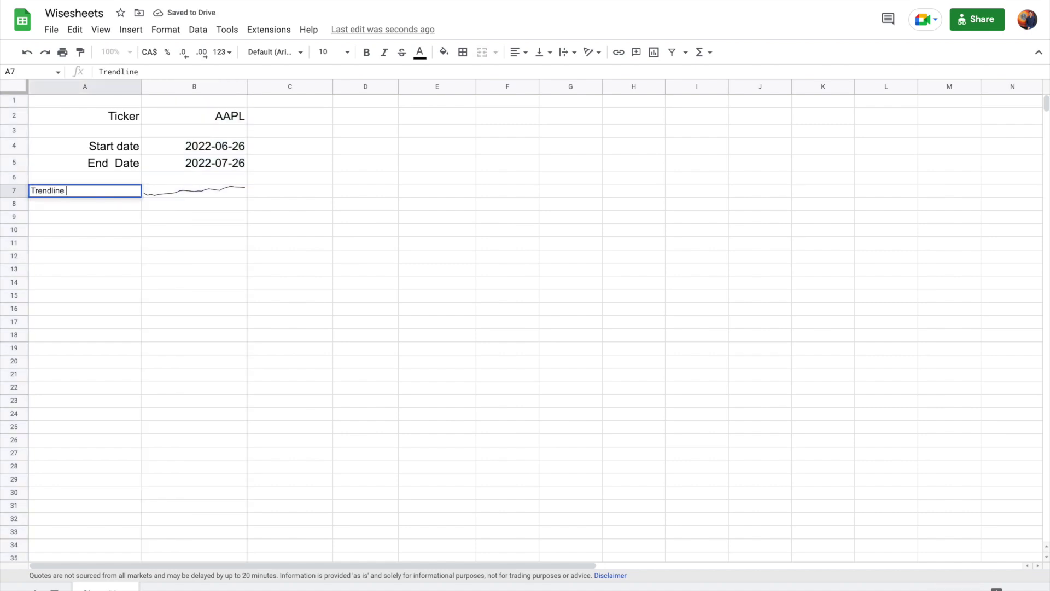
type("e")
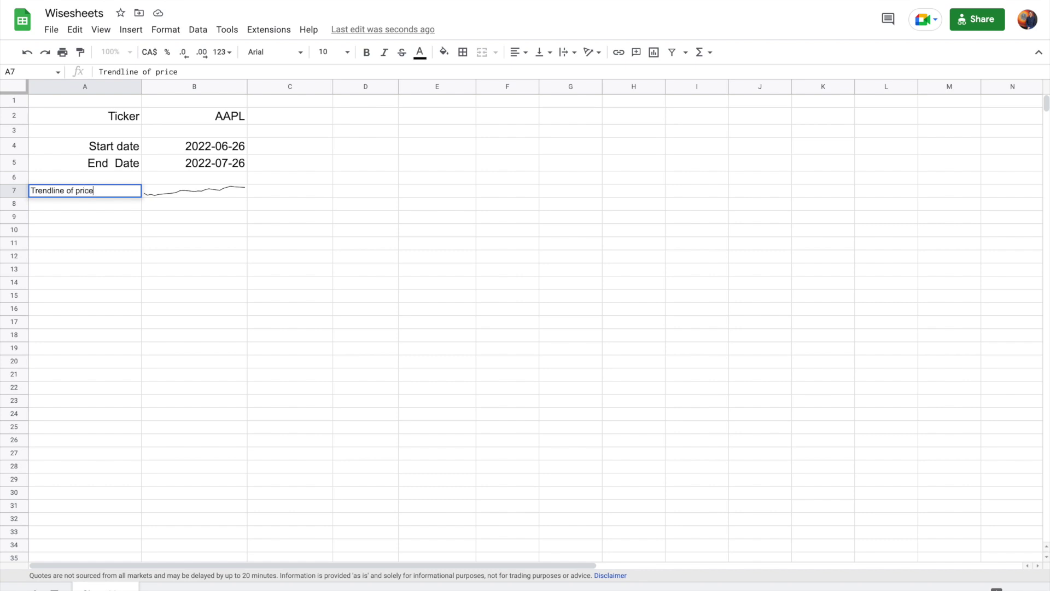
key("Return")
left_click(119, 244)
left_click(103, 191)
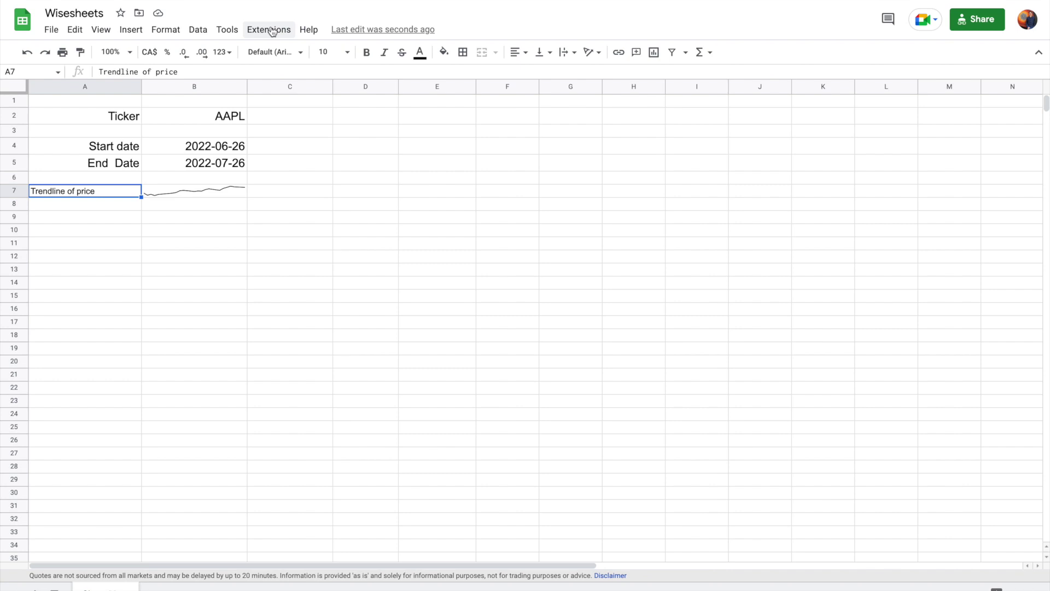
Step: Open the Wisesheets add-on panel from the extensions list
left_click(272, 30)
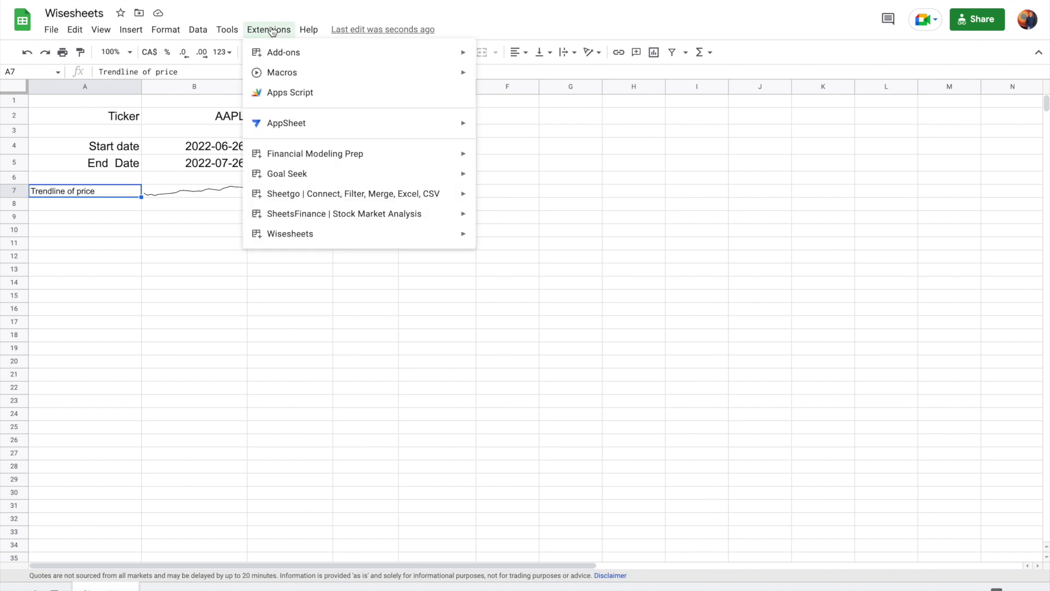
mouse_move(321, 234)
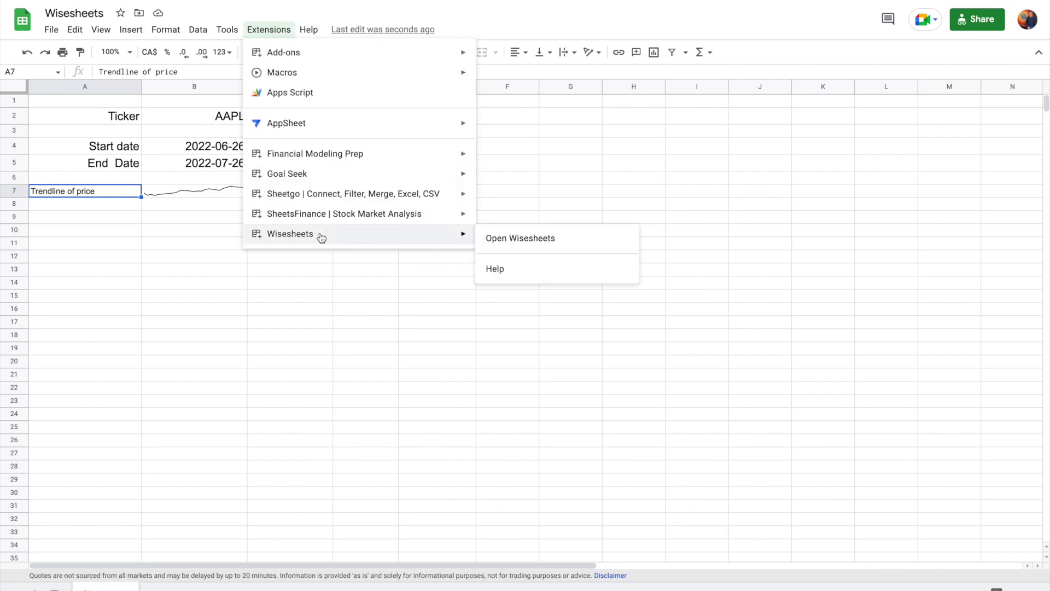
left_click(524, 239)
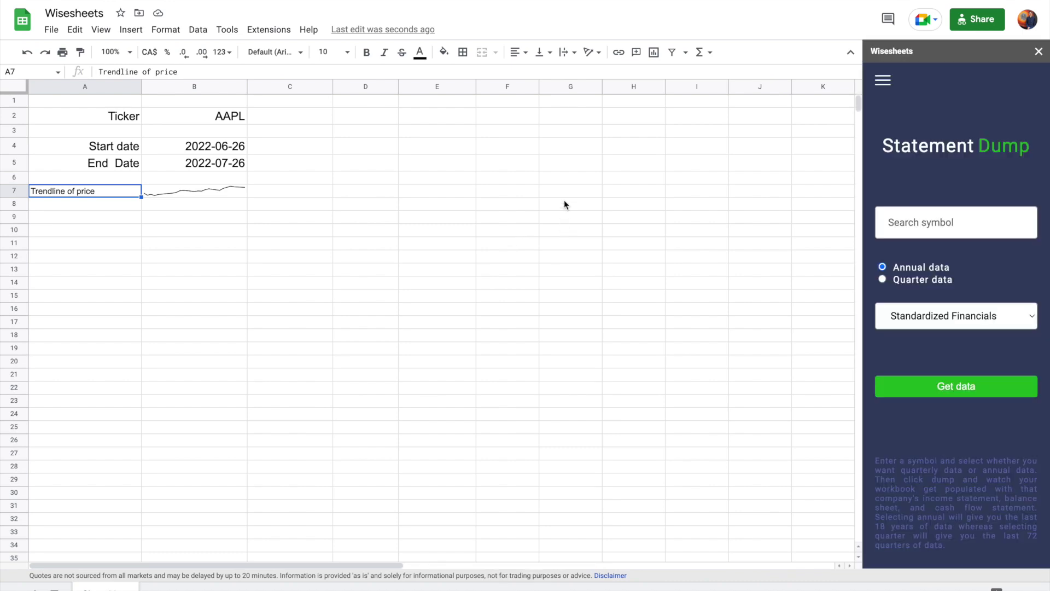
Step: Choose the Apple Inc. AAPL ticker and get its annual standardized financial statements
left_click(922, 222)
type("aapl")
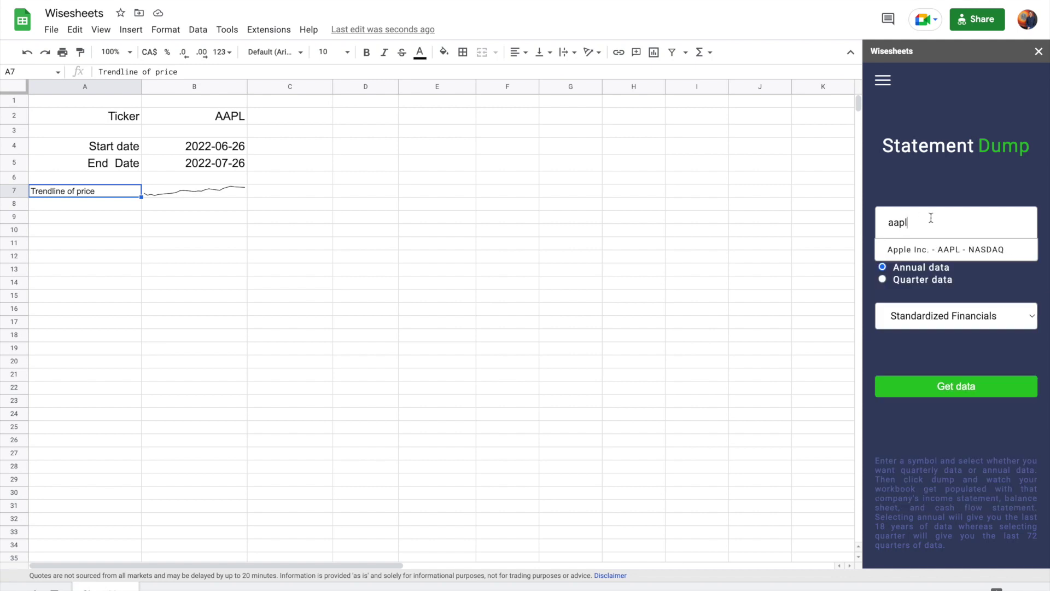
left_click(940, 249)
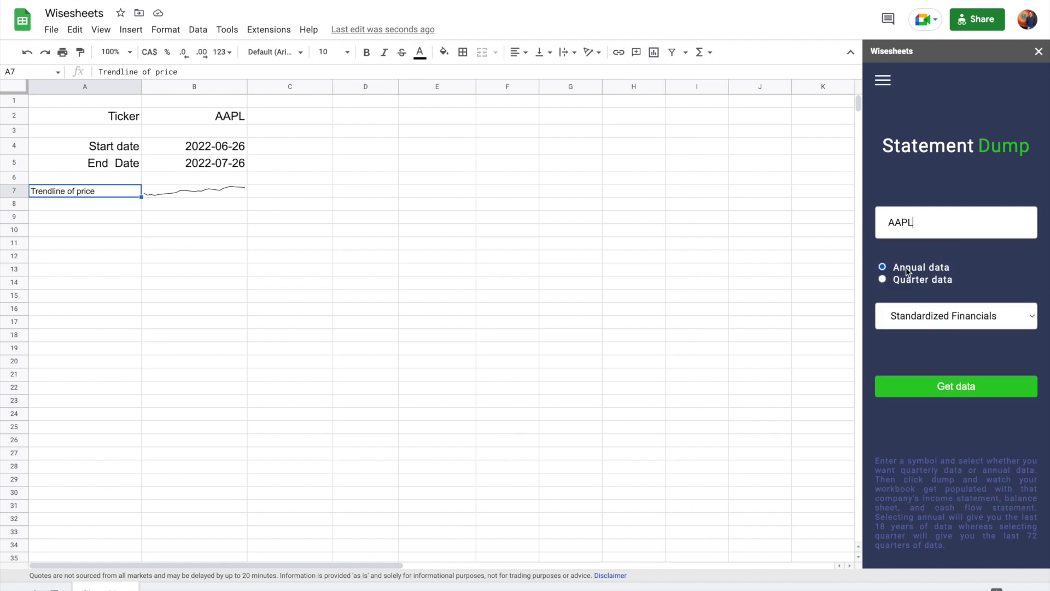
left_click(930, 387)
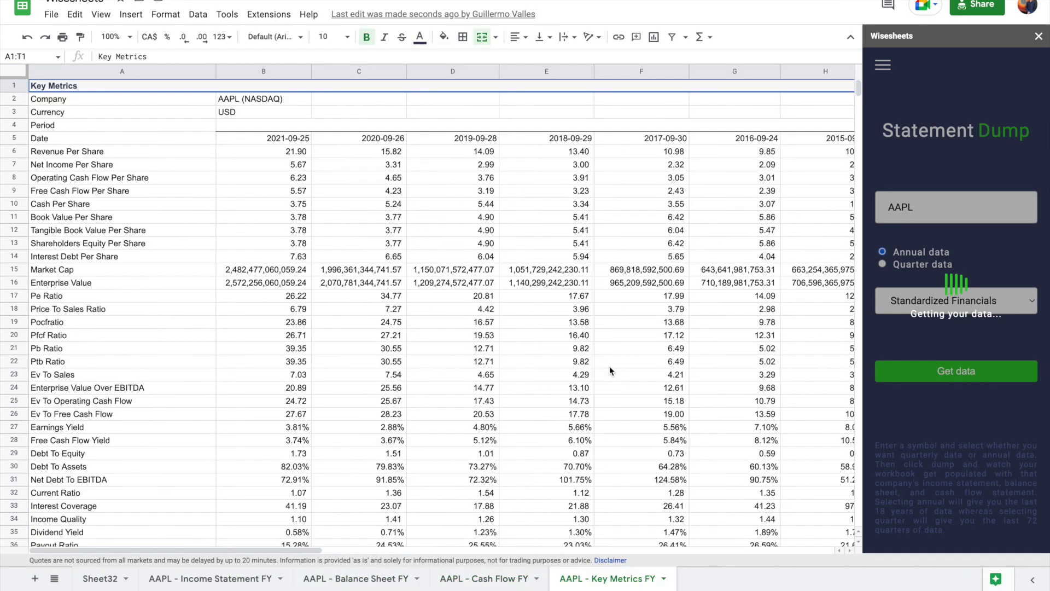
Step: Review the imported AAPL Income Statement and Balance Sheet FY tabs
scroll(268, 399, "down", 5)
scroll(267, 400, "up", 5)
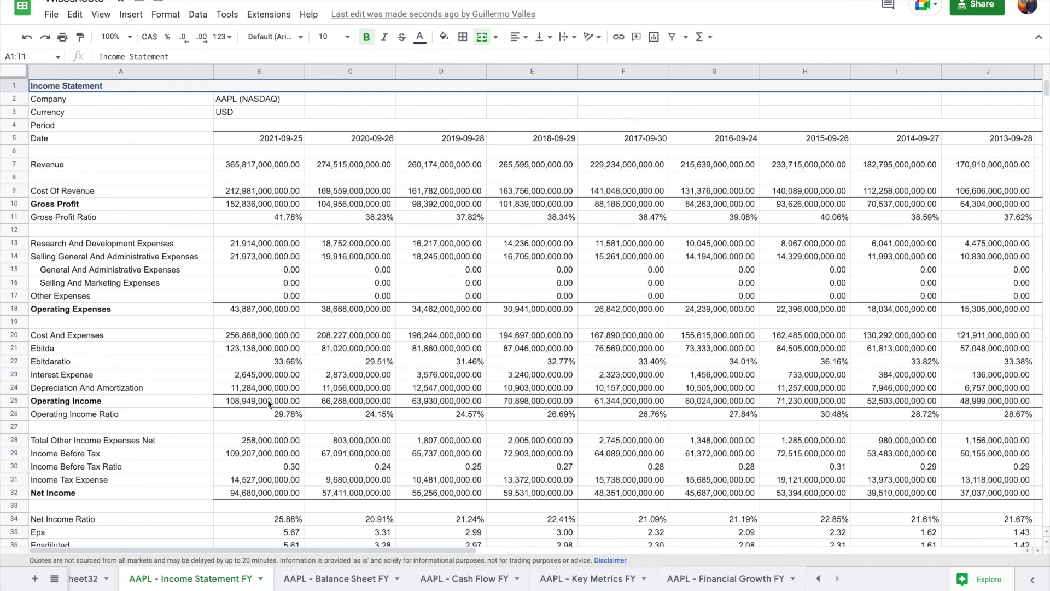
mouse_move(284, 548)
left_mouse_down()
mouse_move(686, 548)
mouse_move(285, 550)
left_mouse_up()
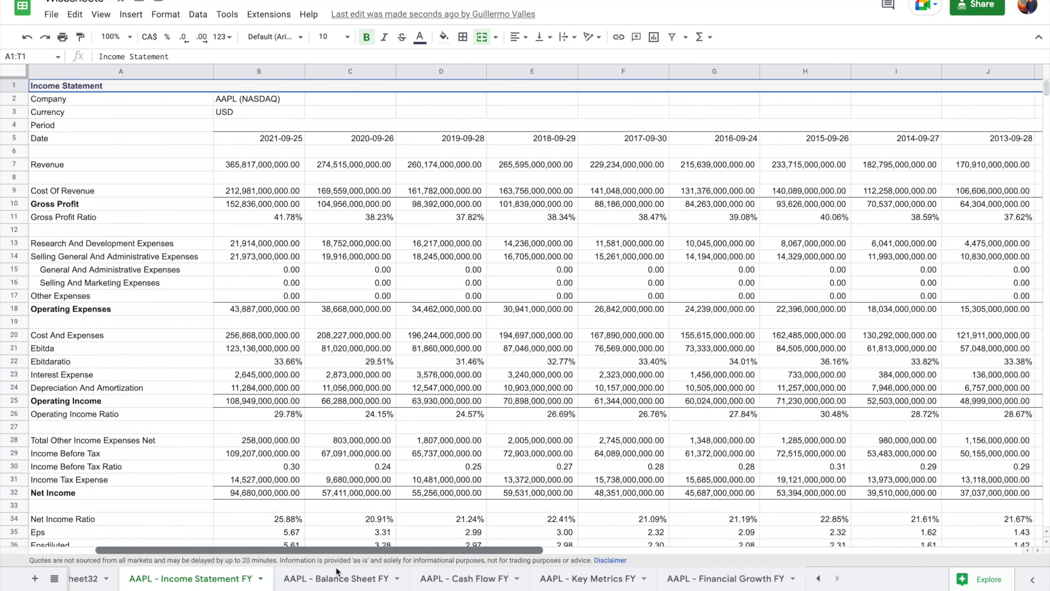
left_click(336, 578)
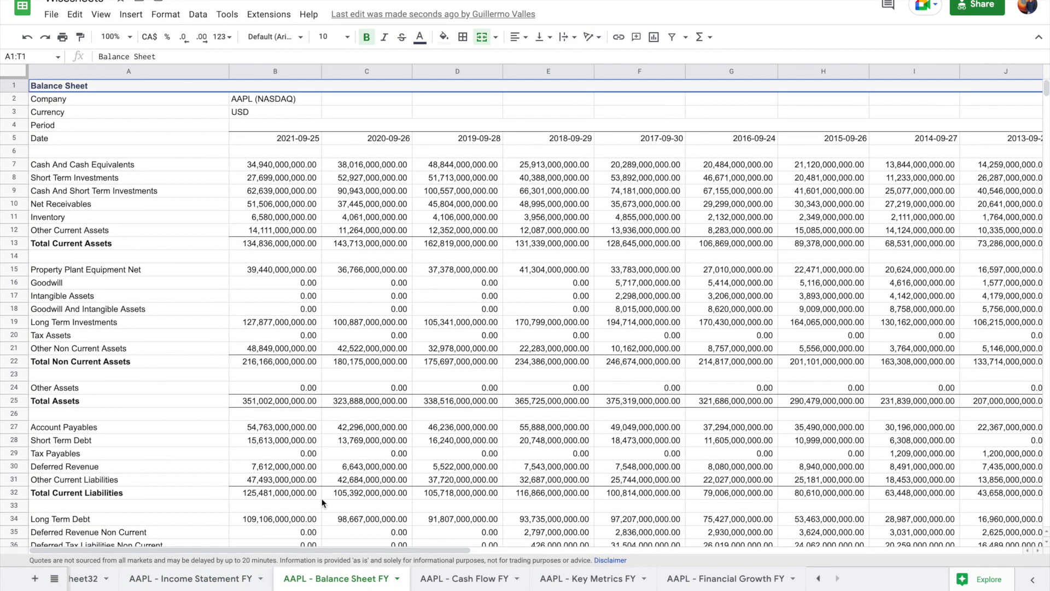
scroll(338, 485, "down", 7)
scroll(338, 485, "up", 7)
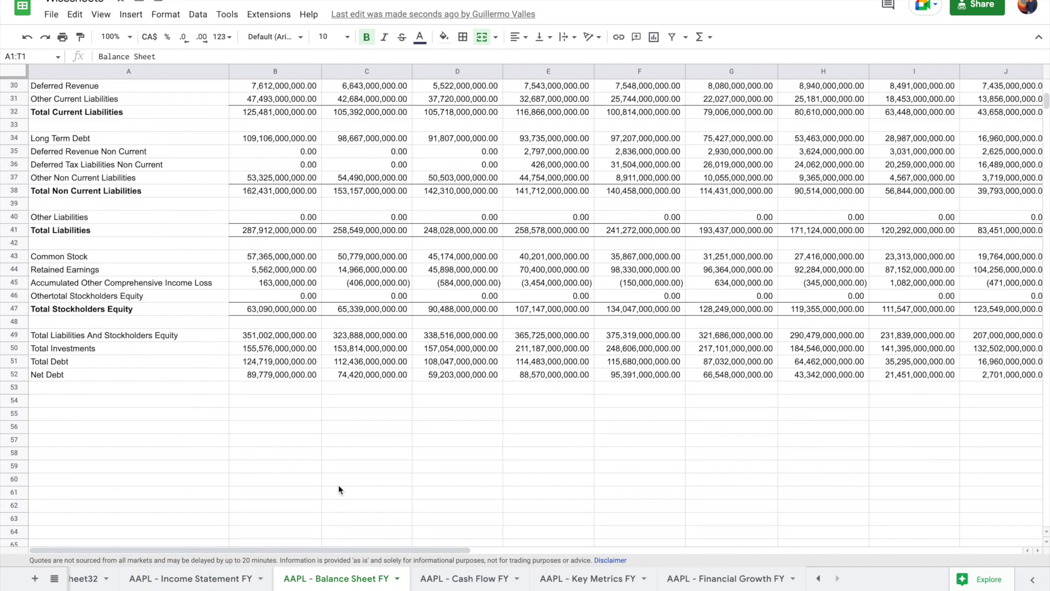
Step: Review the AAPL Cash Flow, Key Metrics and Financial Growth FY tabs
left_click(470, 579)
scroll(404, 468, "down", 5)
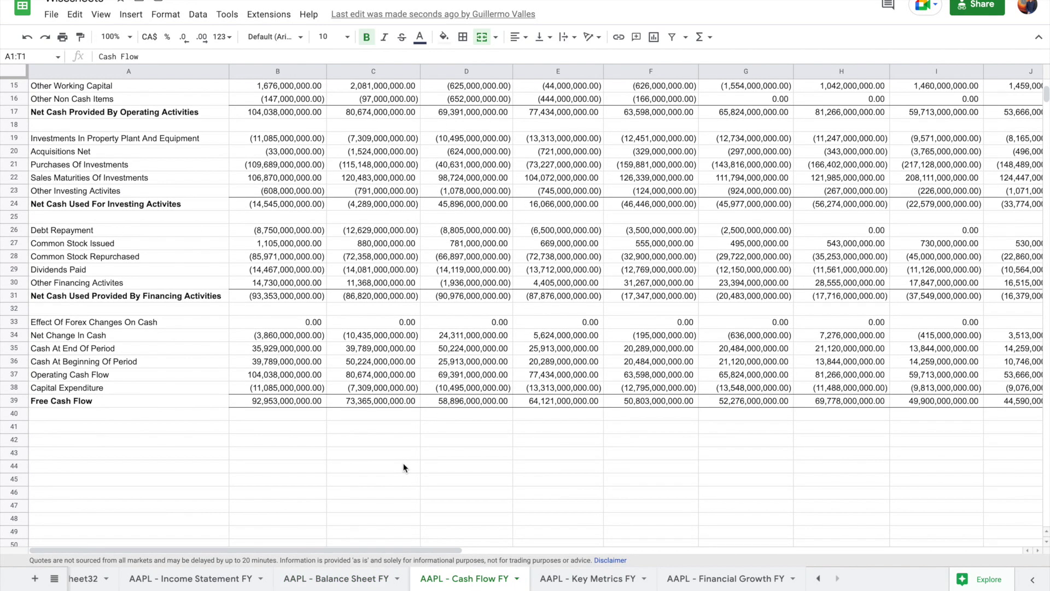
left_click(571, 579)
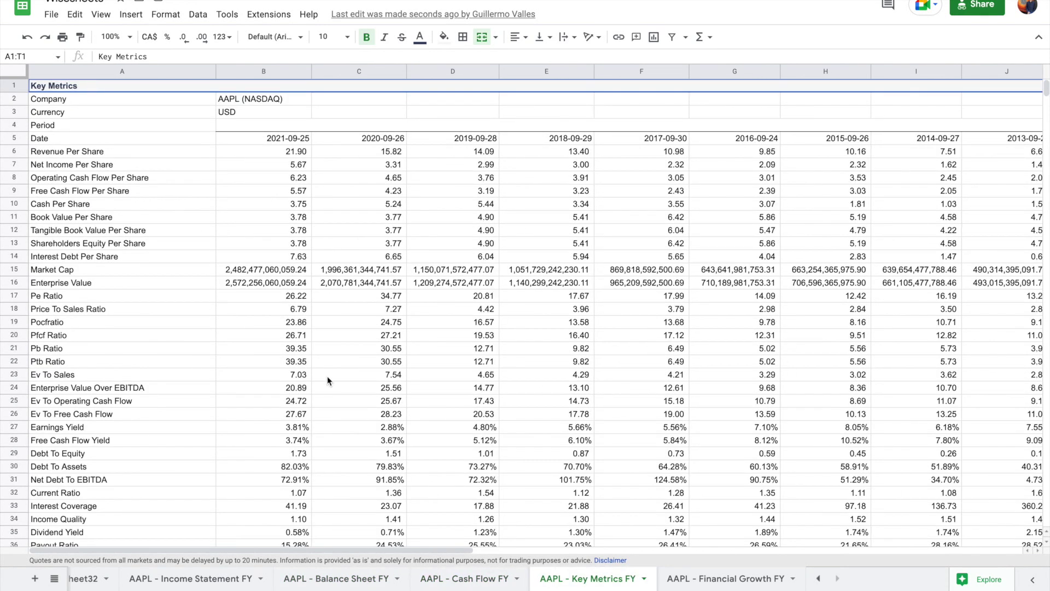
scroll(327, 376, "down", 7)
scroll(327, 376, "down", 3)
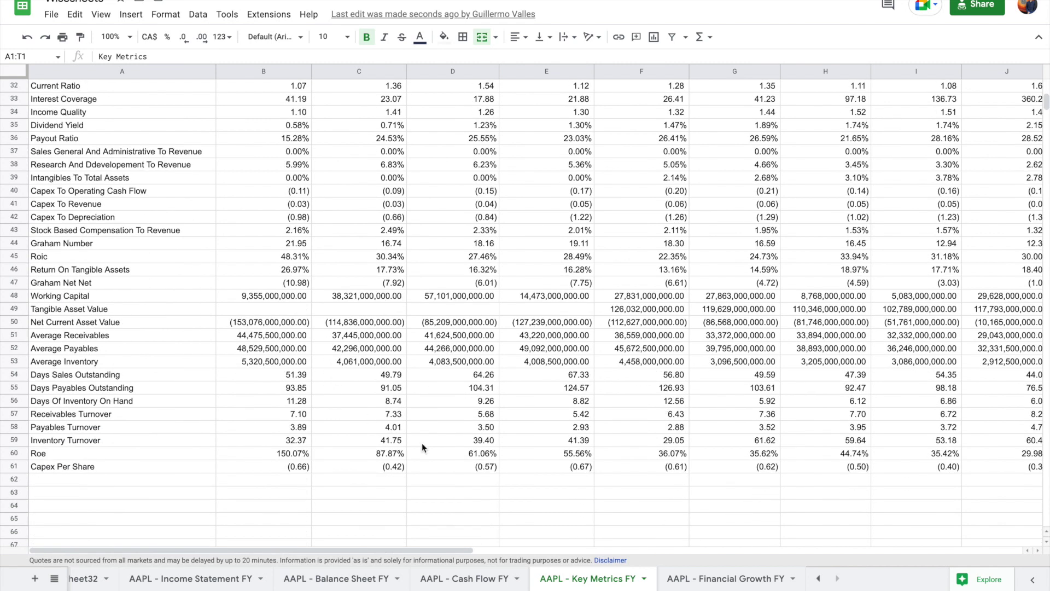
left_click(725, 579)
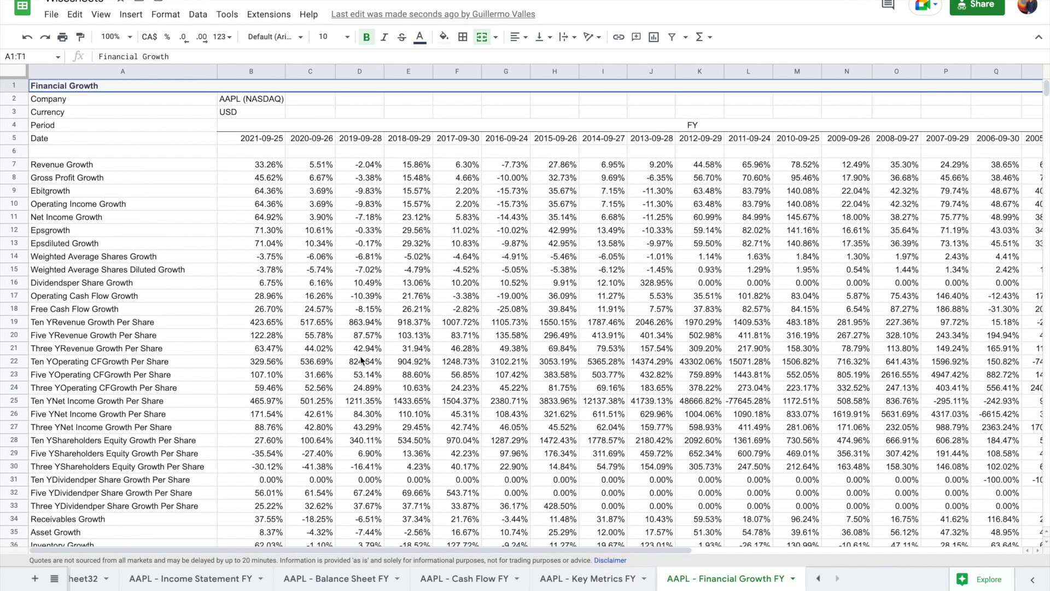
scroll(359, 356, "down", 5)
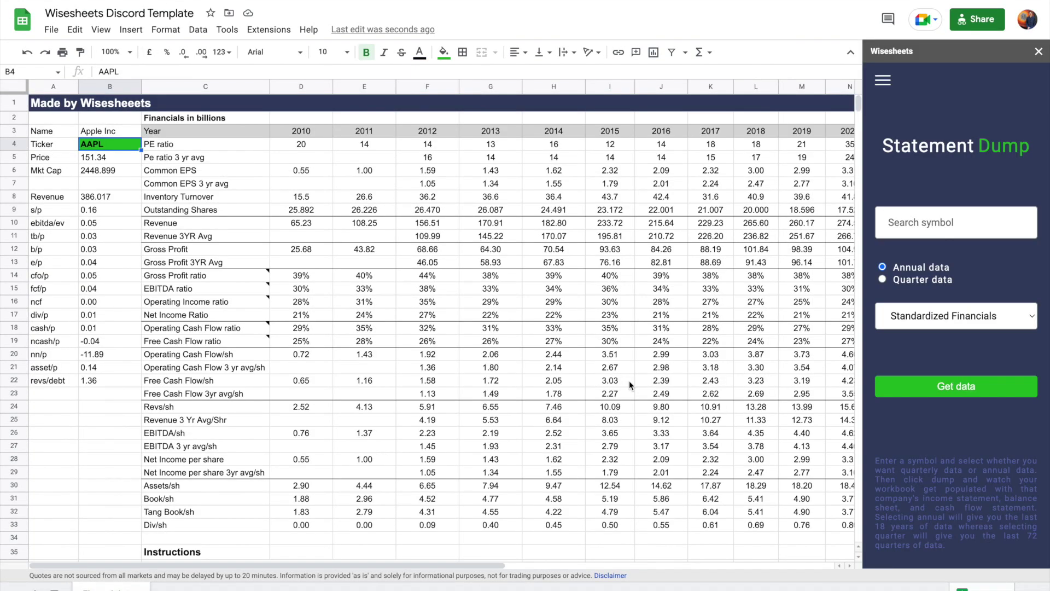
Step: View the WISE function help and inspect the WISE formula behind the 2010 PE ratio
left_click(883, 81)
left_click(911, 144)
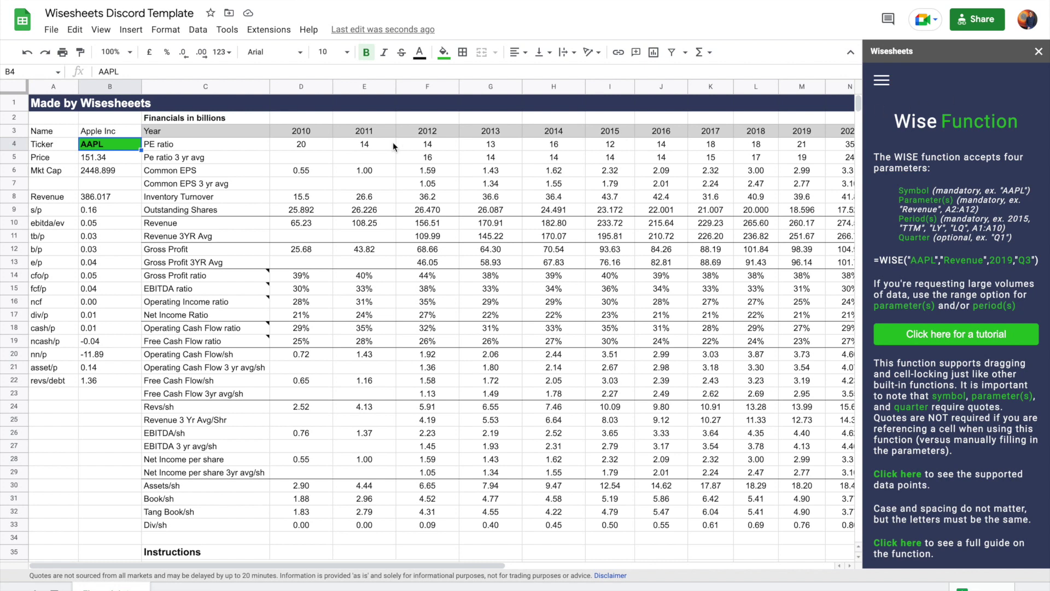
left_click(292, 145)
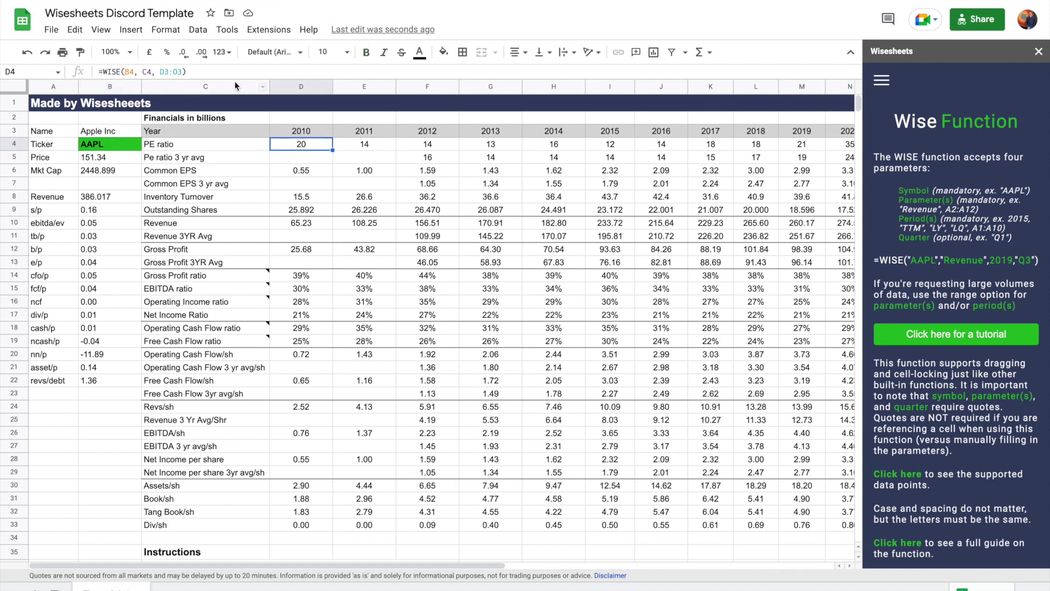
Step: View the WISEPRICE function help, then close the Wisesheets panel
left_click(882, 81)
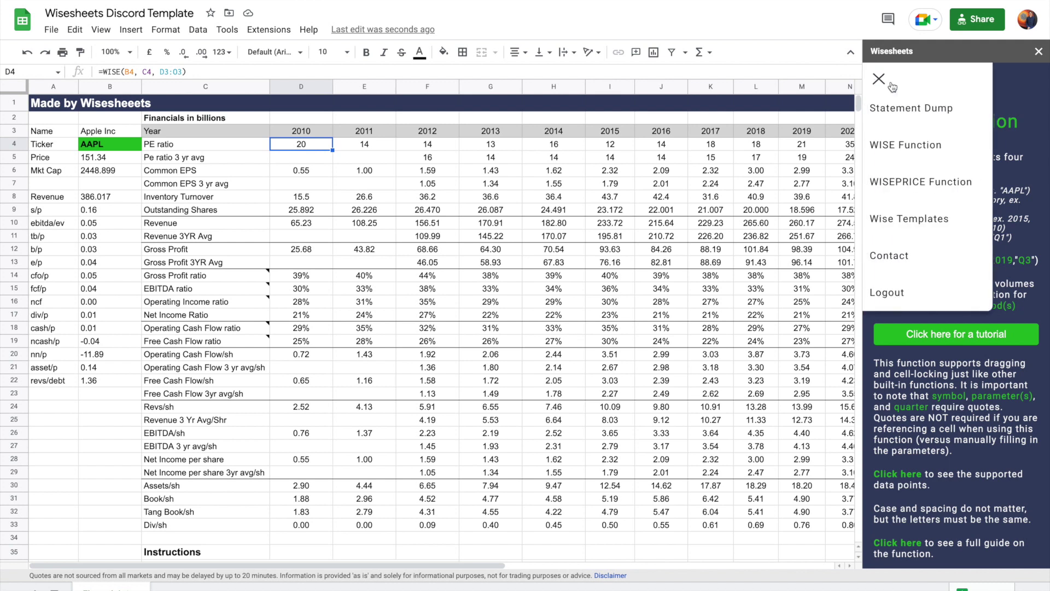
left_click(928, 182)
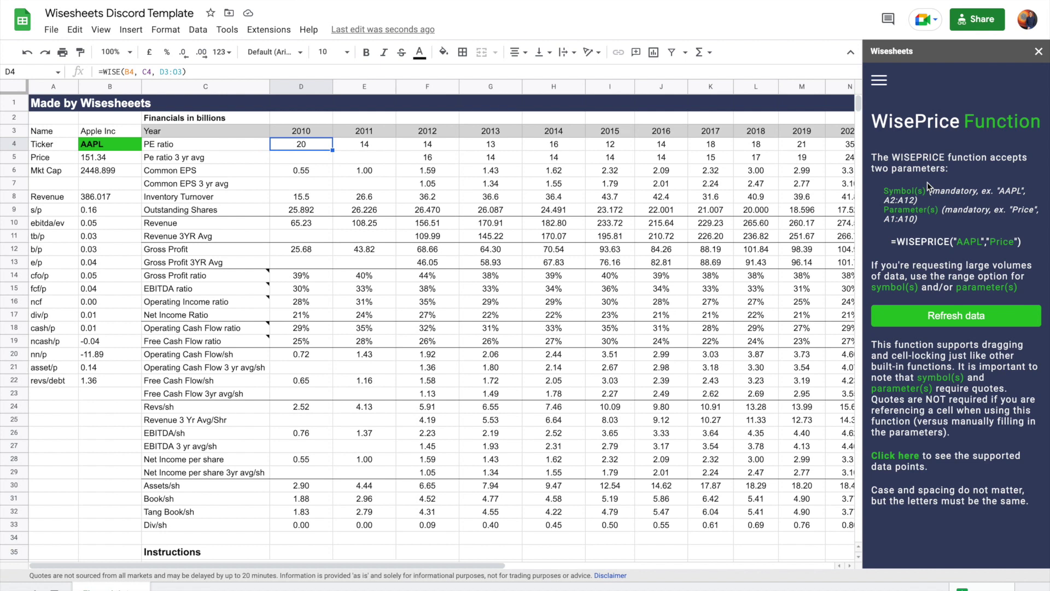
left_click(1039, 52)
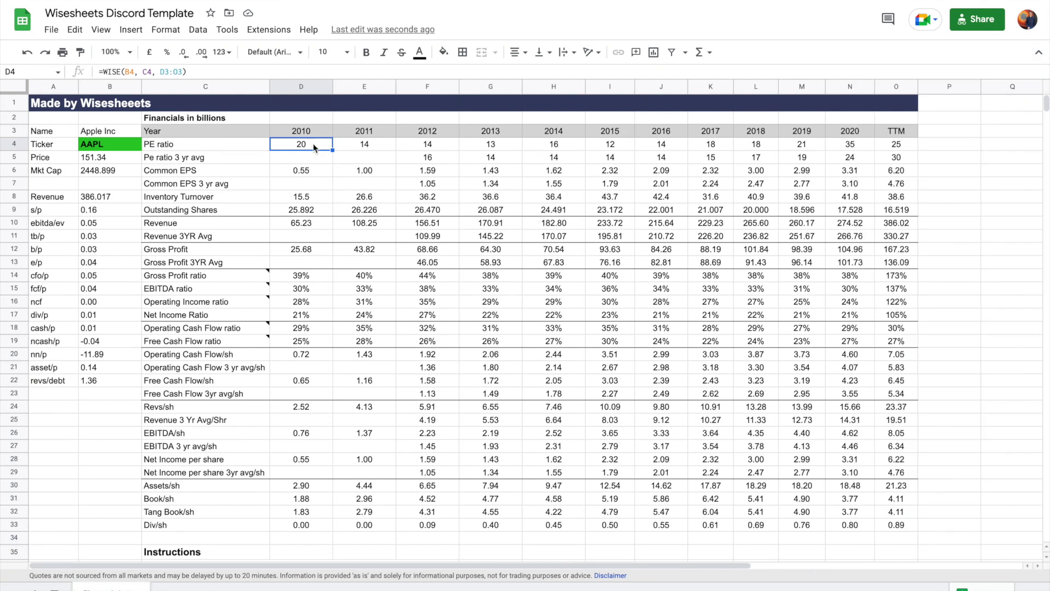
left_click(178, 71)
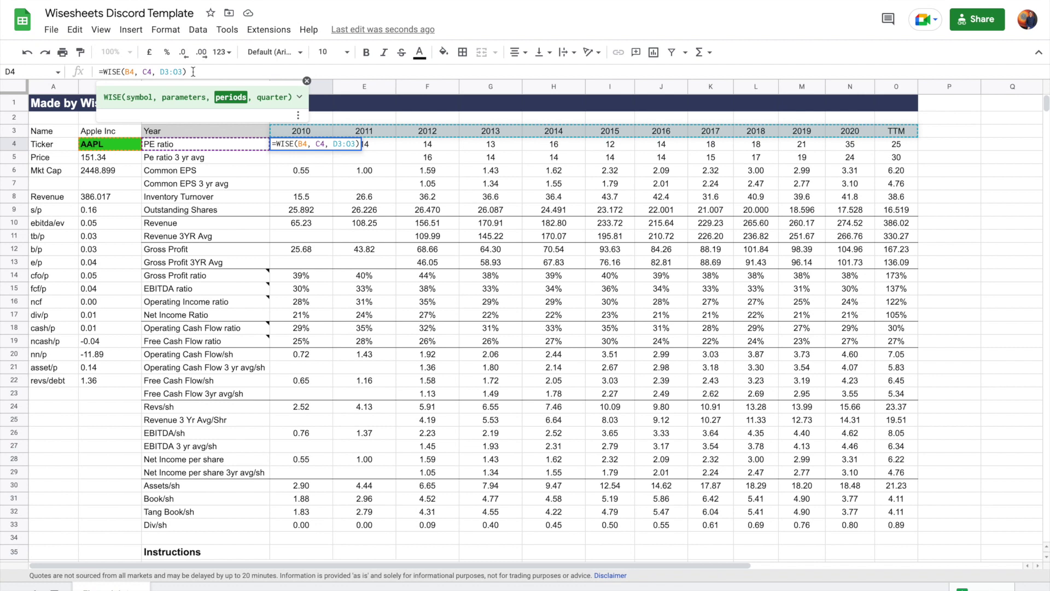
key("Return")
left_click(114, 161)
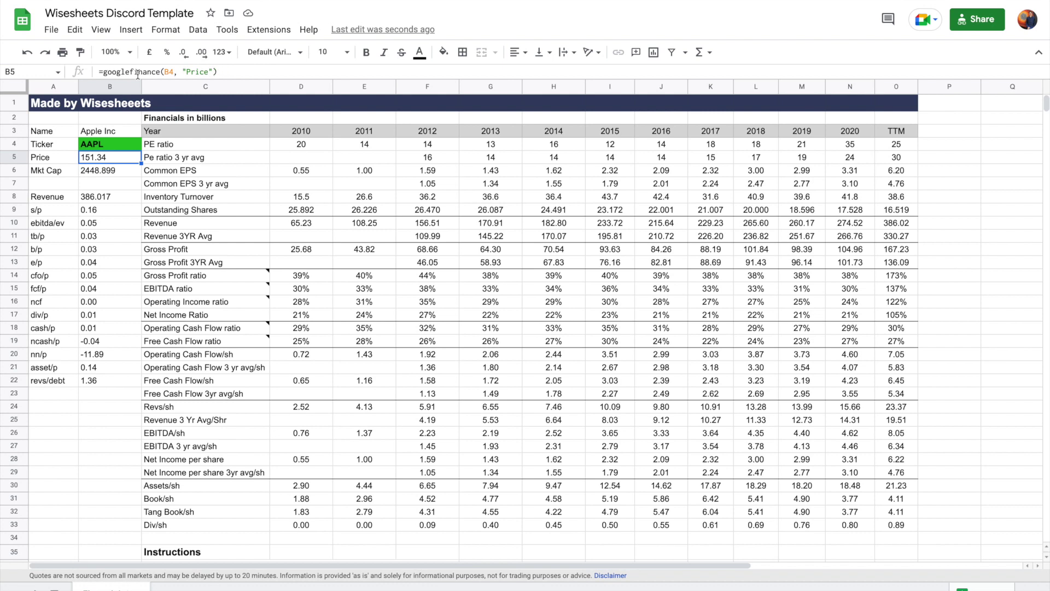
key("Down")
key("Down")
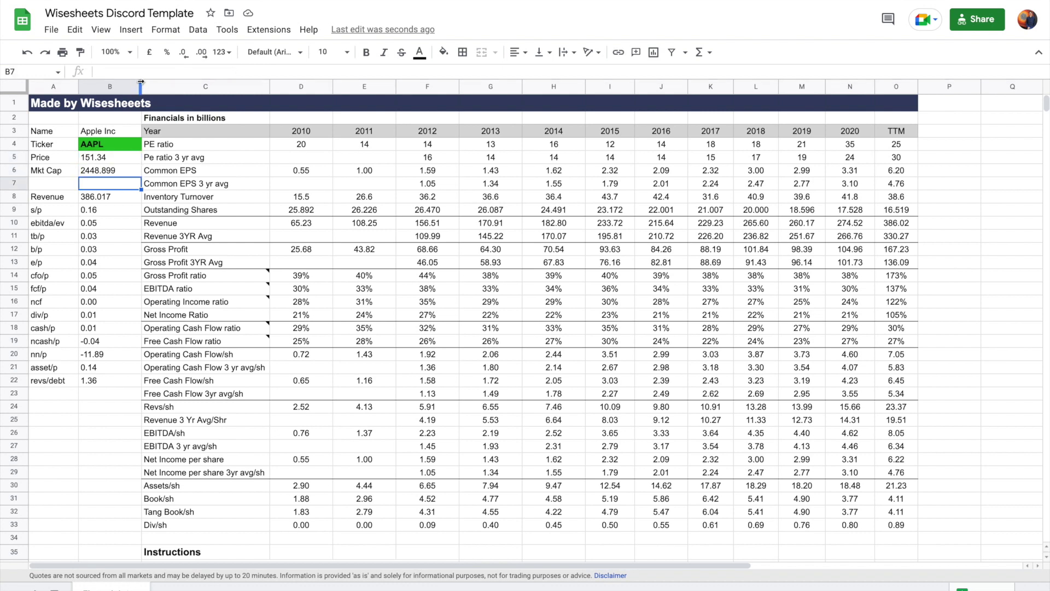
left_click(111, 143)
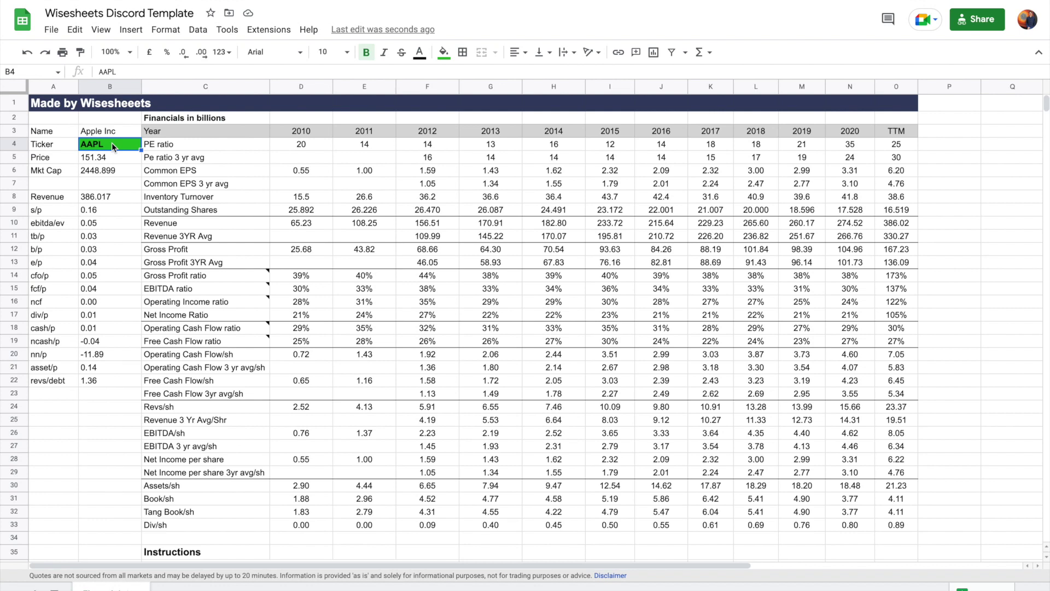
left_click_drag(300, 147, 906, 529)
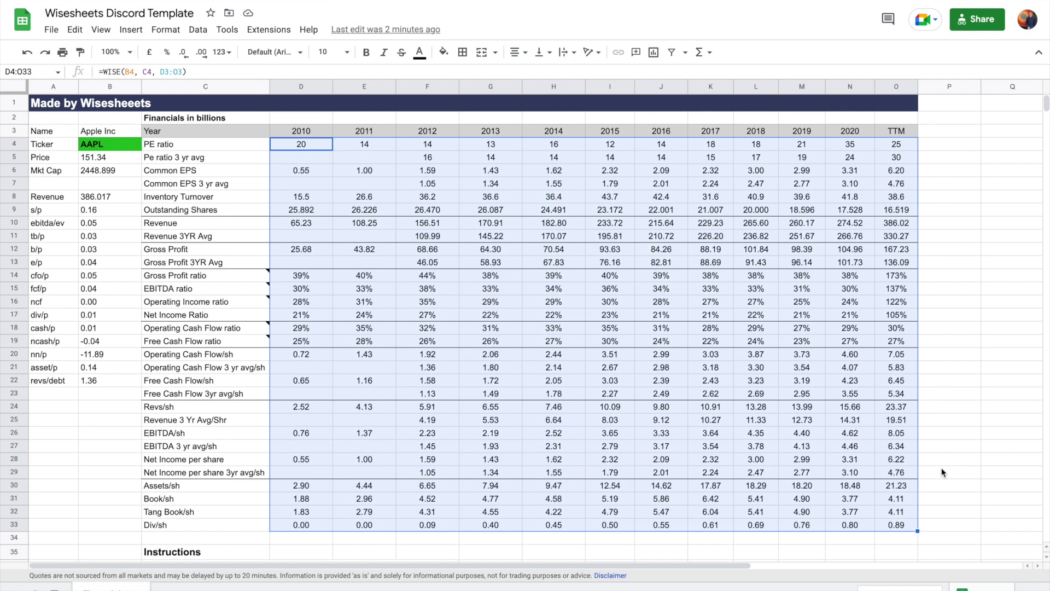
left_click(947, 441)
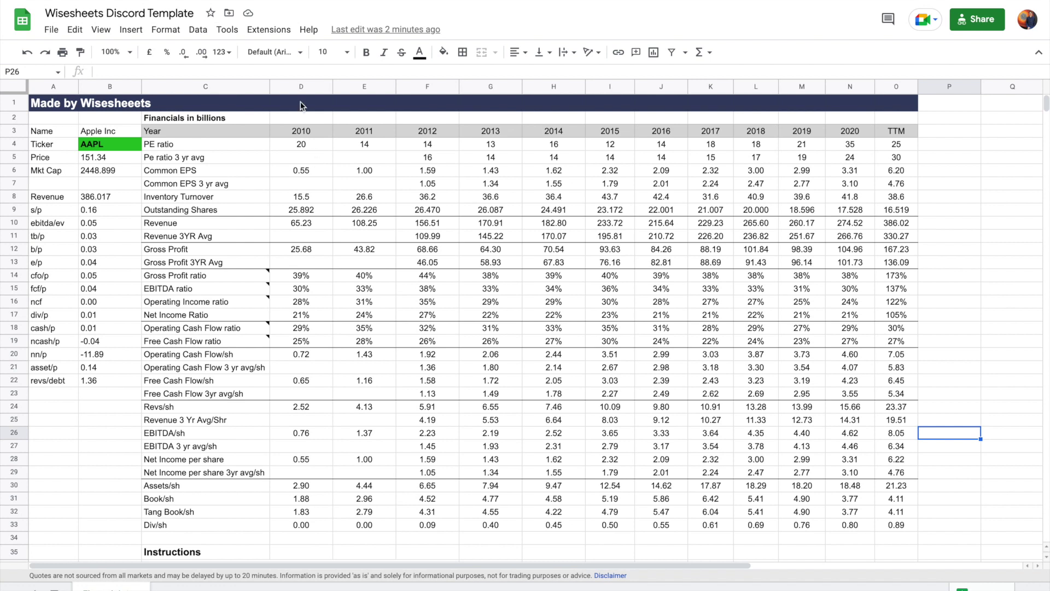
left_click(882, 80)
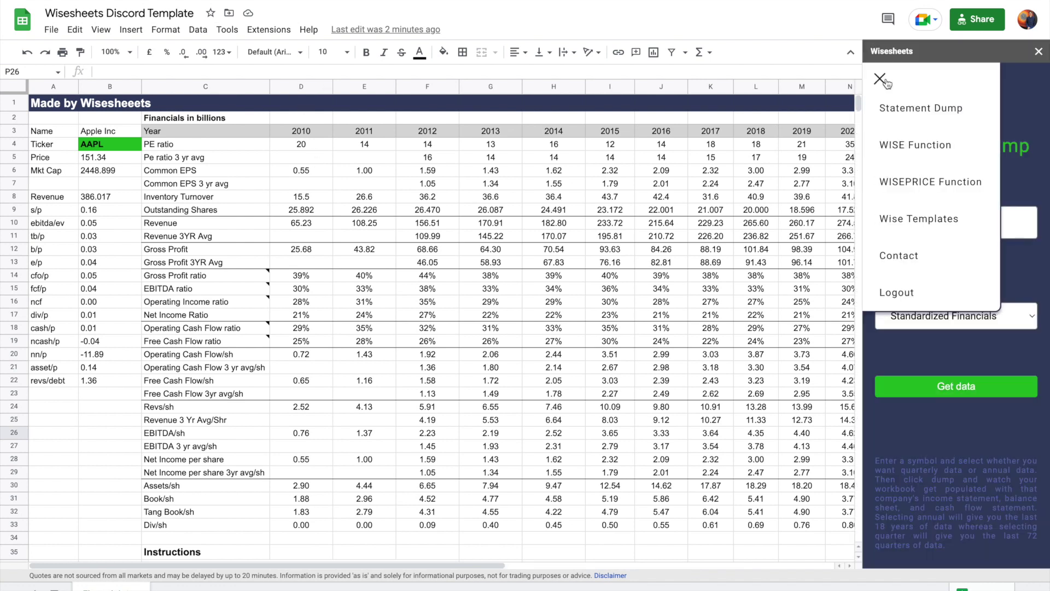